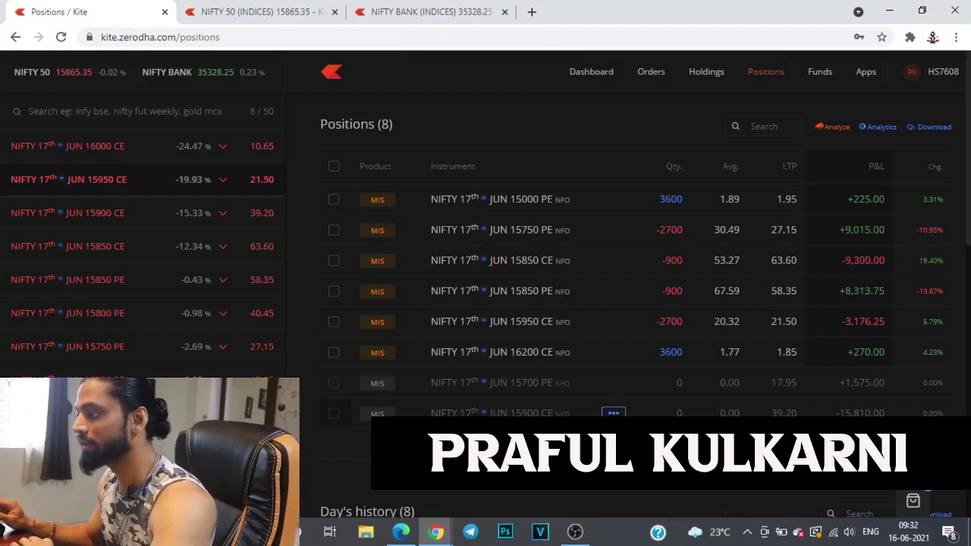
Check the NIFTY 50 chart at lower price levels, then go back to the positions list
left_click(258, 11)
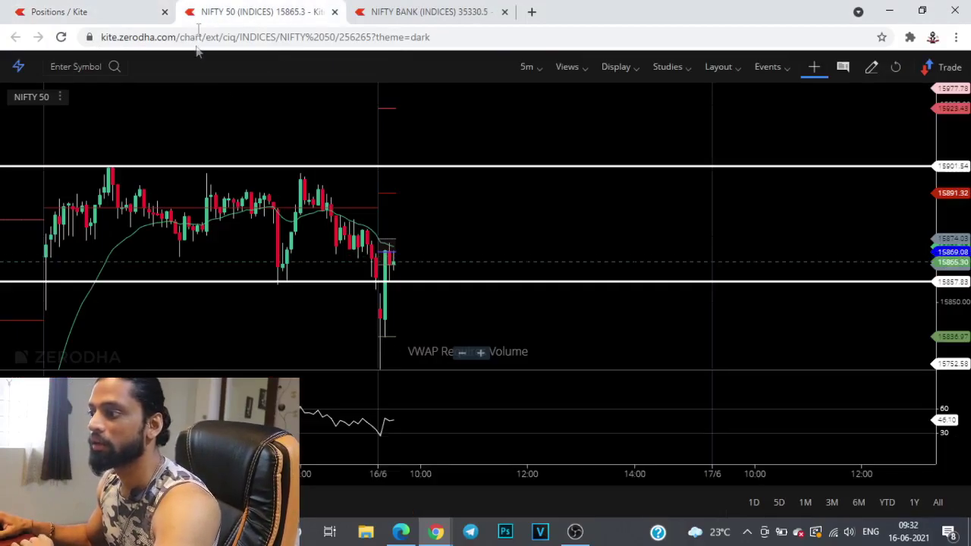
left_click_drag(421, 257, 421, 179)
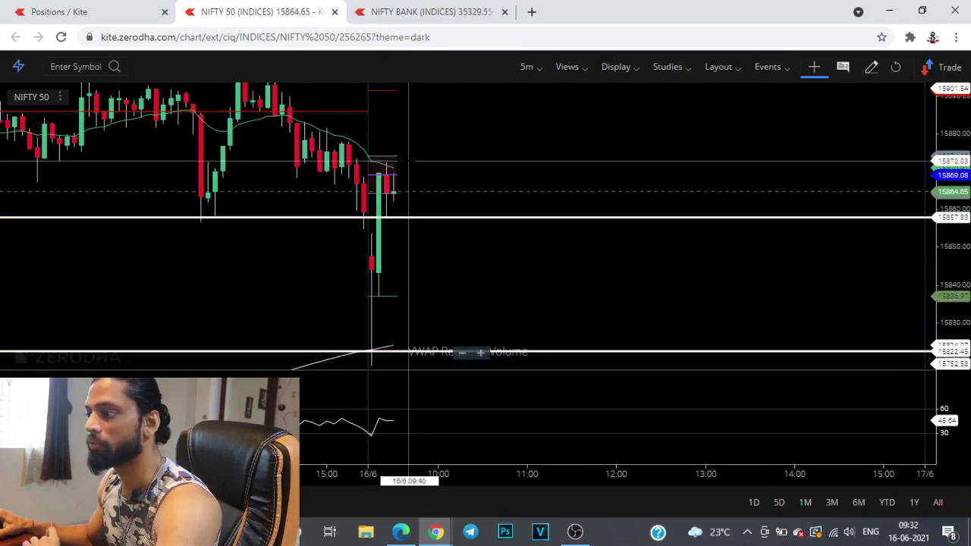
left_click(84, 10)
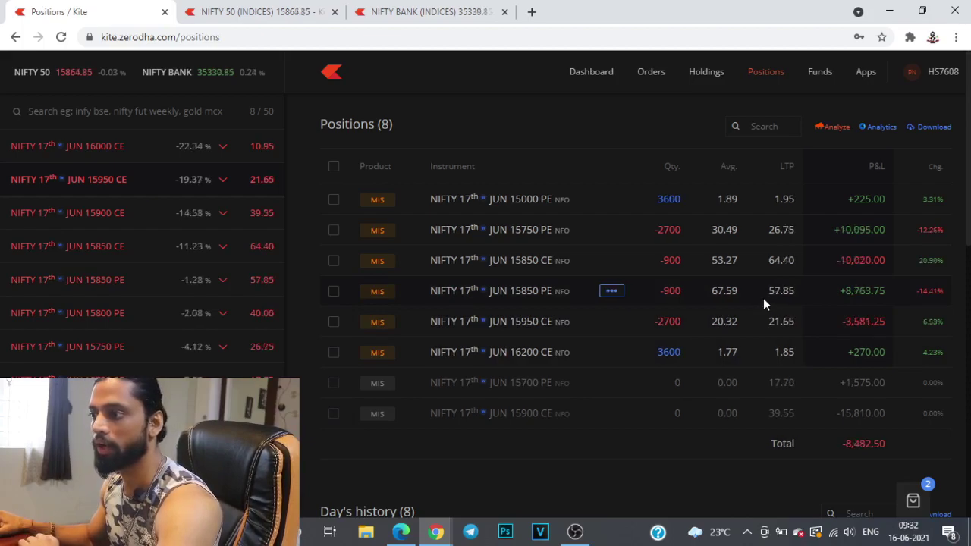
Compare the NIFTY 50 and NIFTY BANK charts before returning to the positions page
left_click(288, 12)
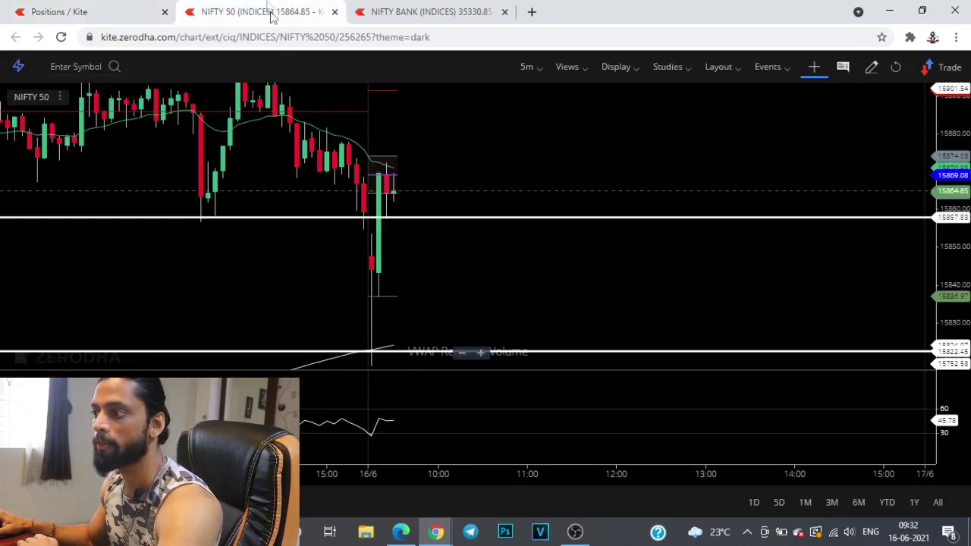
left_click(424, 12)
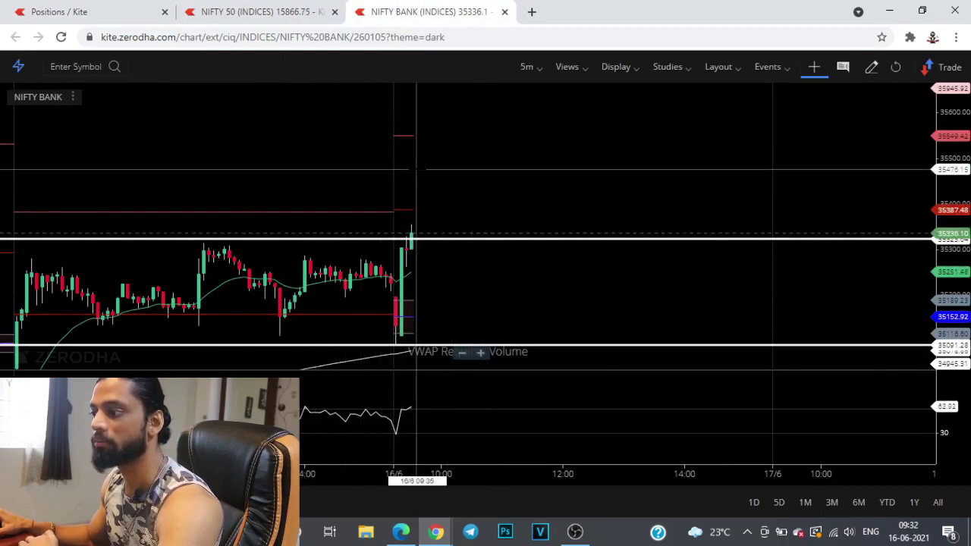
left_click(311, 16)
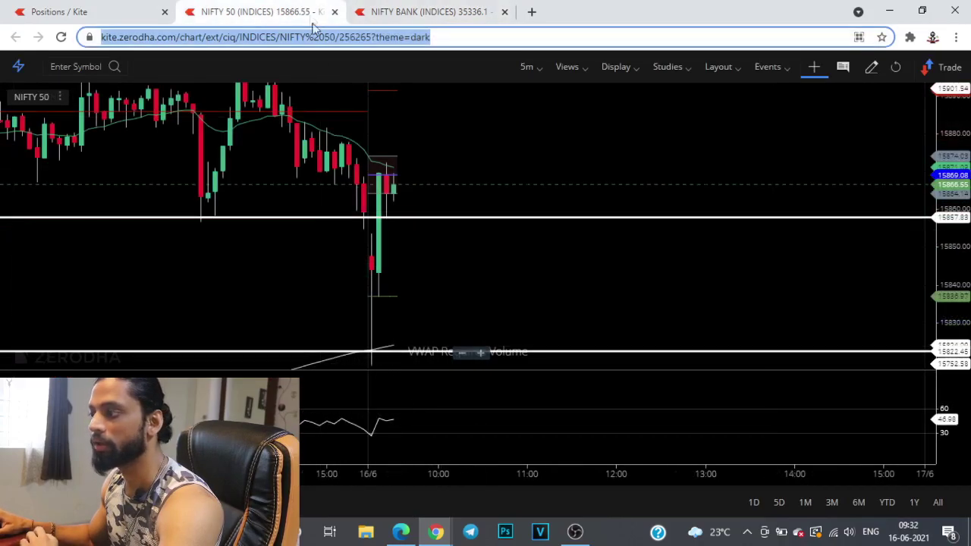
left_click(103, 7)
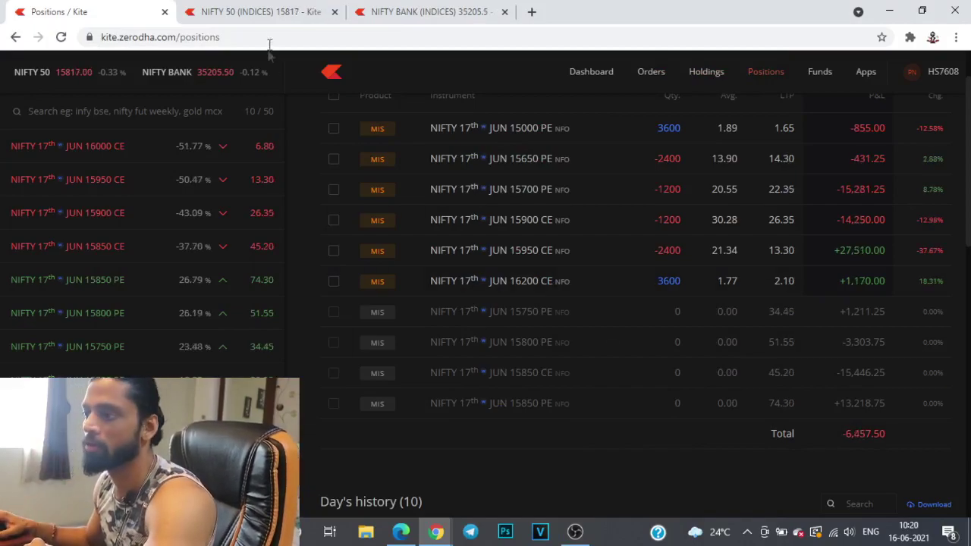
Shift the NIFTY 50 chart to lower price levels, then scroll through the positions table
left_click(266, 12)
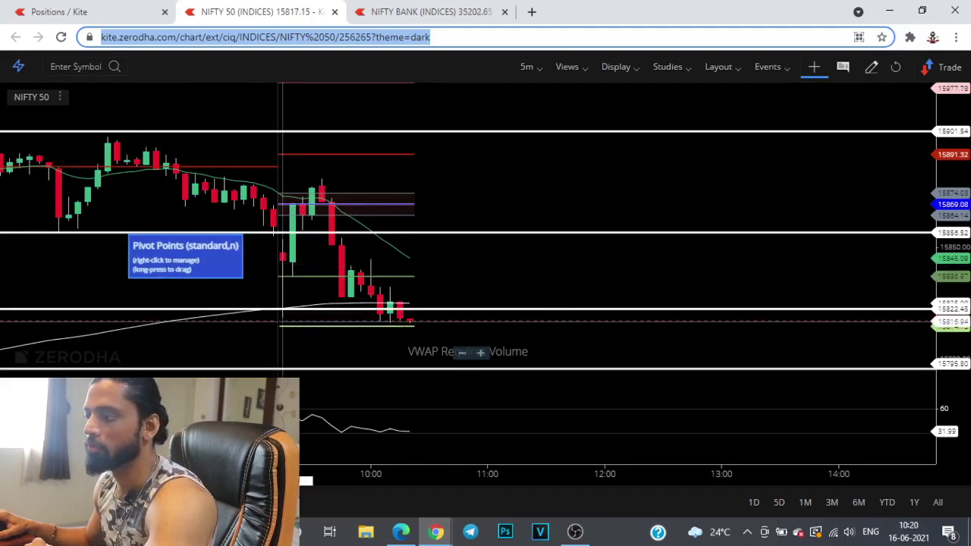
left_click(283, 341)
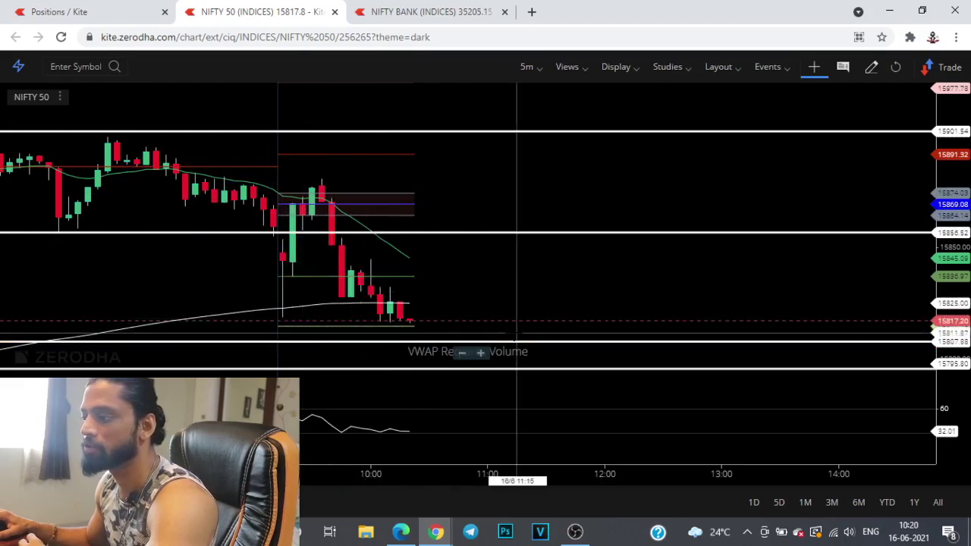
left_click_drag(463, 270, 464, 233)
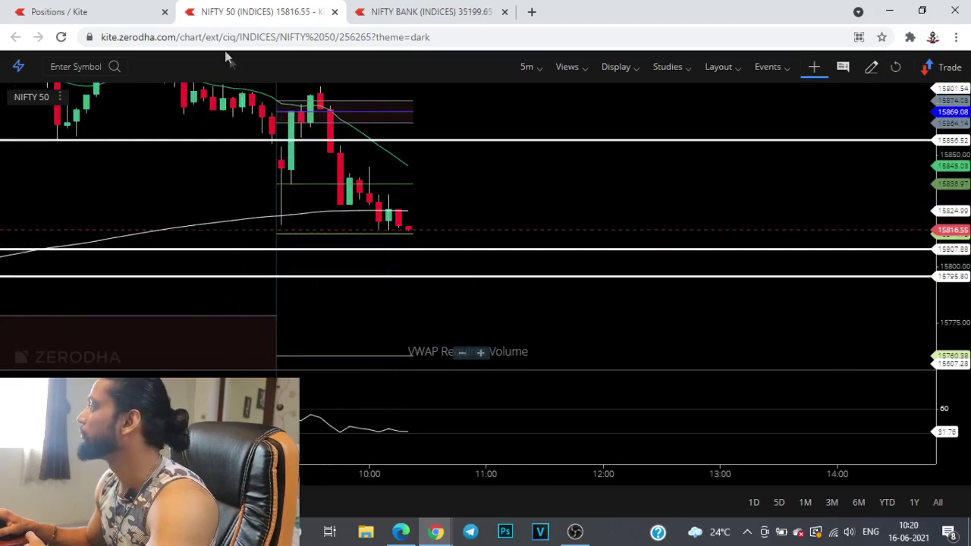
left_click(125, 11)
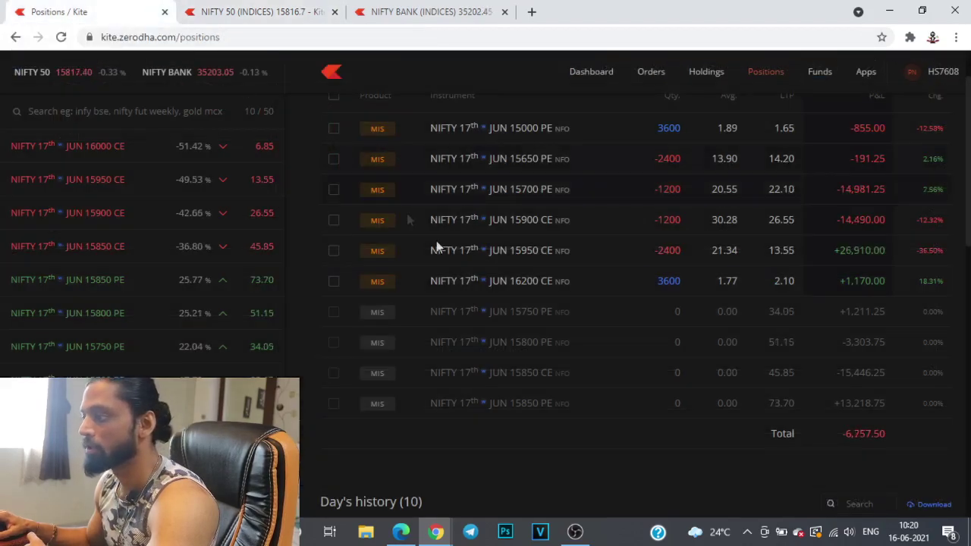
scroll(622, 383, "up", 1)
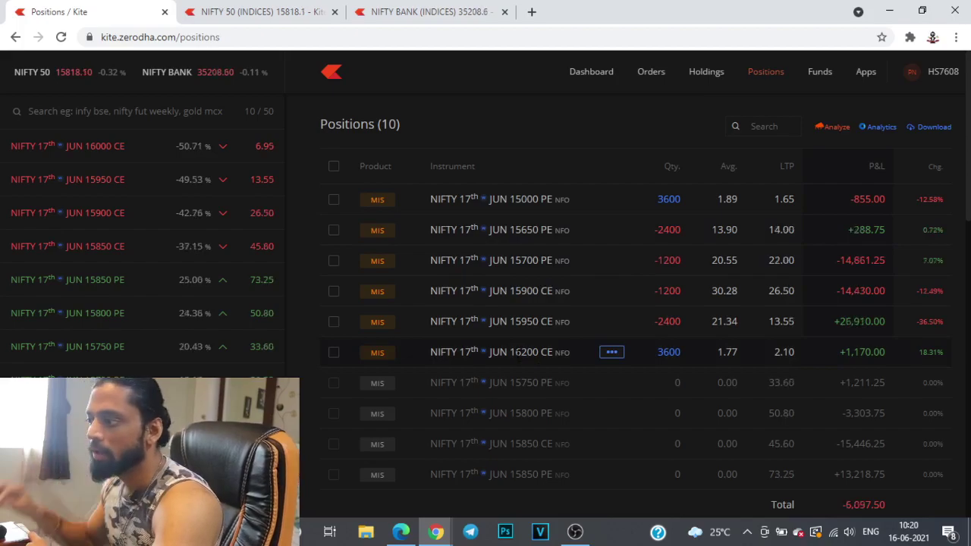
scroll(855, 491, "down", 1)
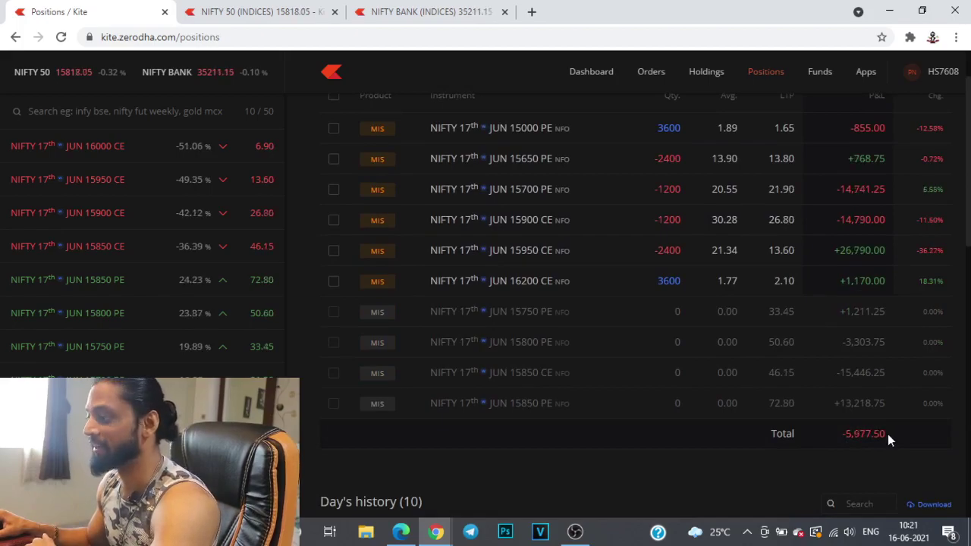
scroll(668, 424, "up", 1)
Pan the NIFTY 50 chart to earlier sessions, then zoom into today's session
left_click(221, 11)
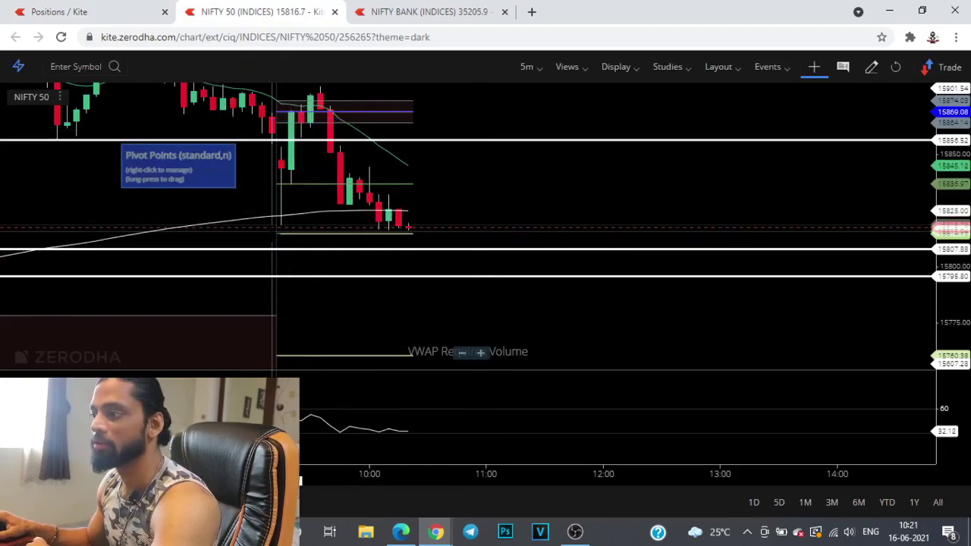
left_click_drag(425, 190, 593, 319)
scroll(593, 320, "down", 6)
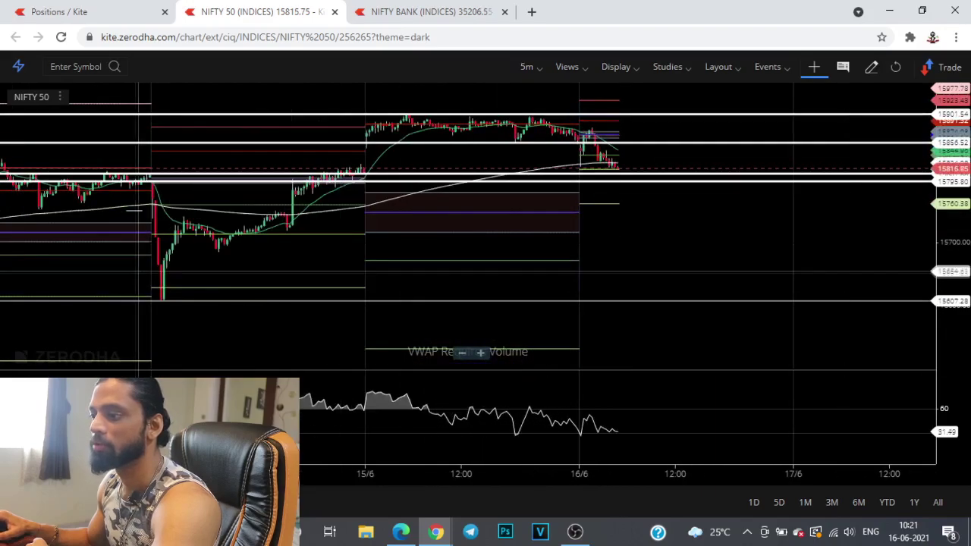
scroll(641, 260, "up", 5)
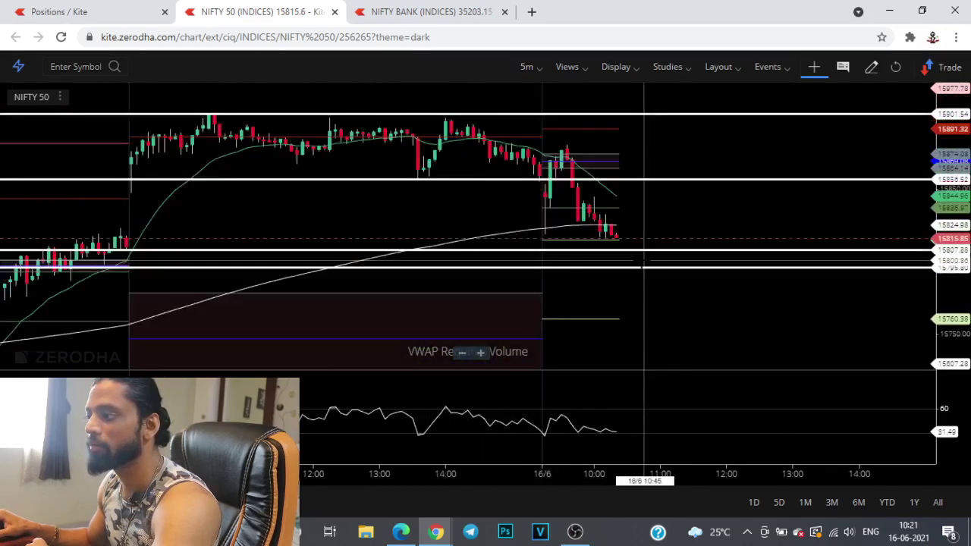
left_click_drag(641, 260, 444, 206)
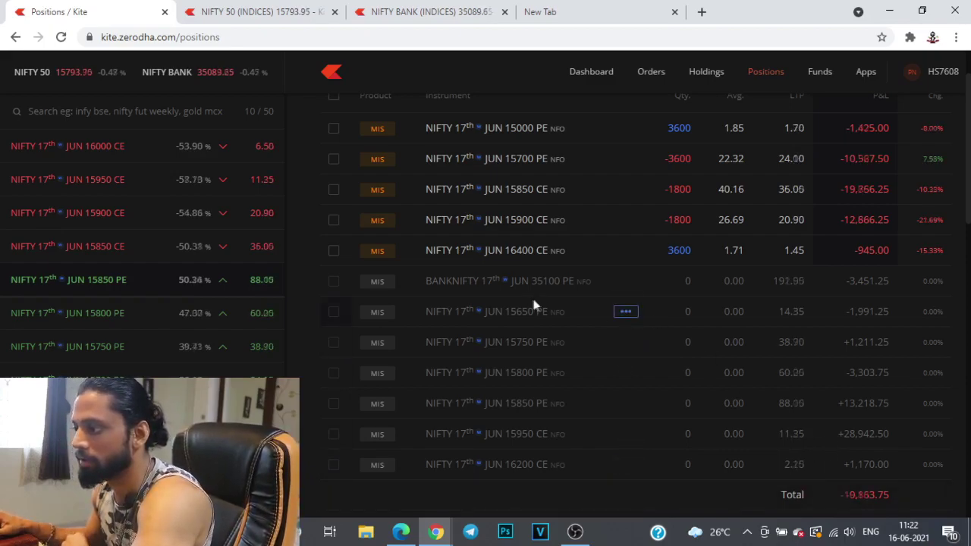
Highlight the BANKNIFTY row's -3,451.25 loss, view the NIFTY BANK chart, and return to positions
left_click_drag(871, 281, 801, 281)
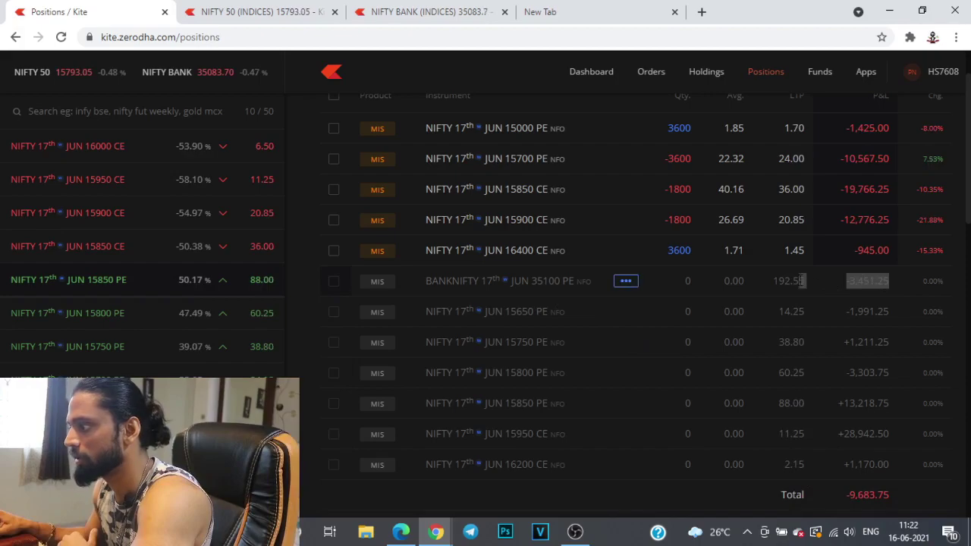
left_click_drag(652, 285, 352, 285)
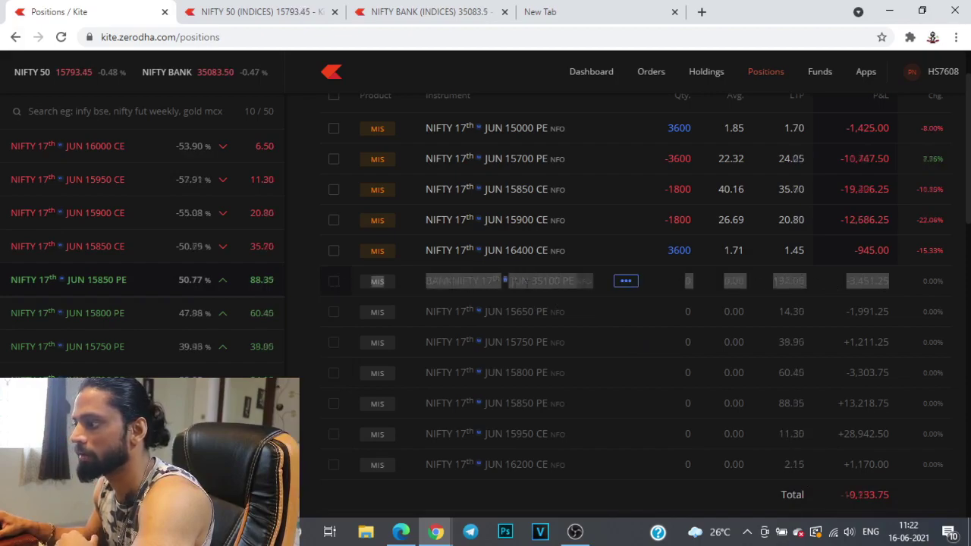
left_click(588, 292)
left_click(412, 10)
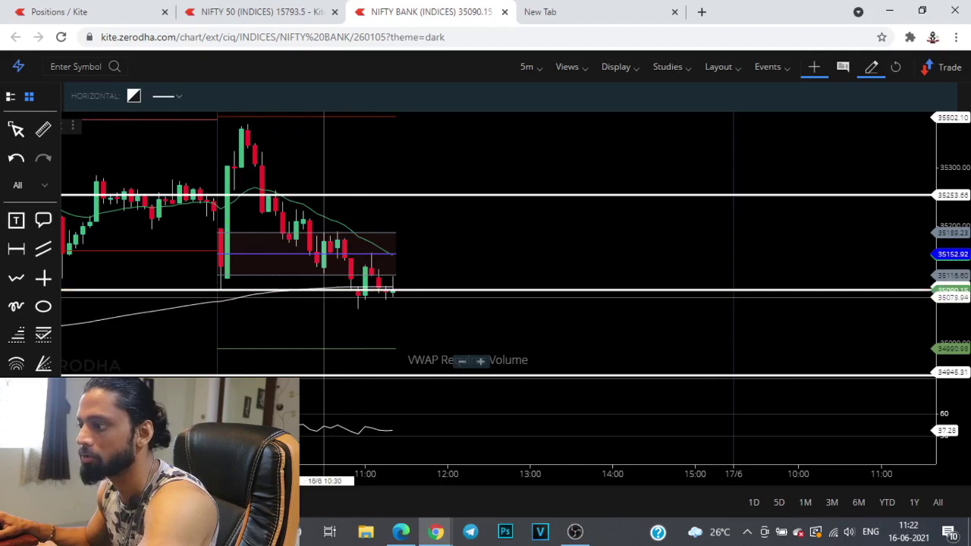
key("ctrl+1")
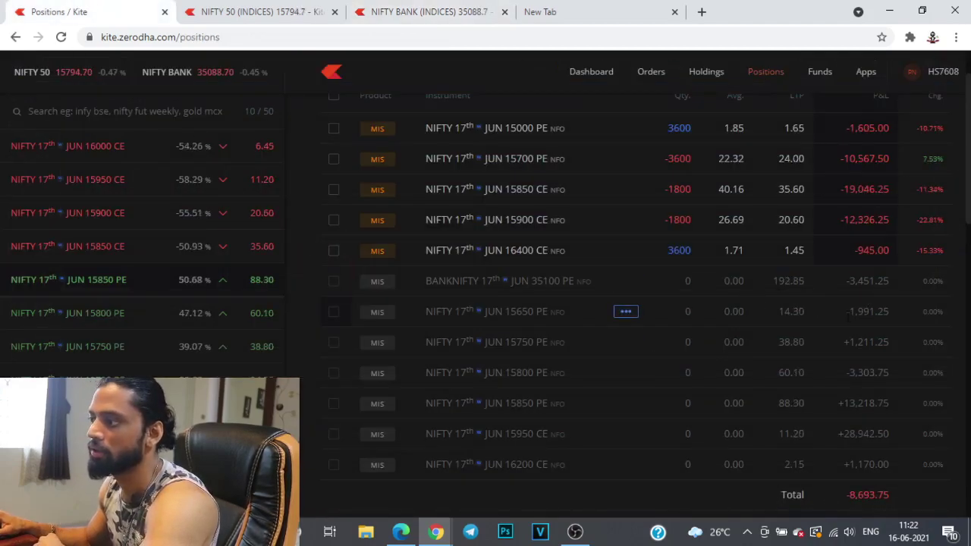
Highlight the other account's -3,525.00 day total, then switch back to the second account's positions
key("alt+Tab")
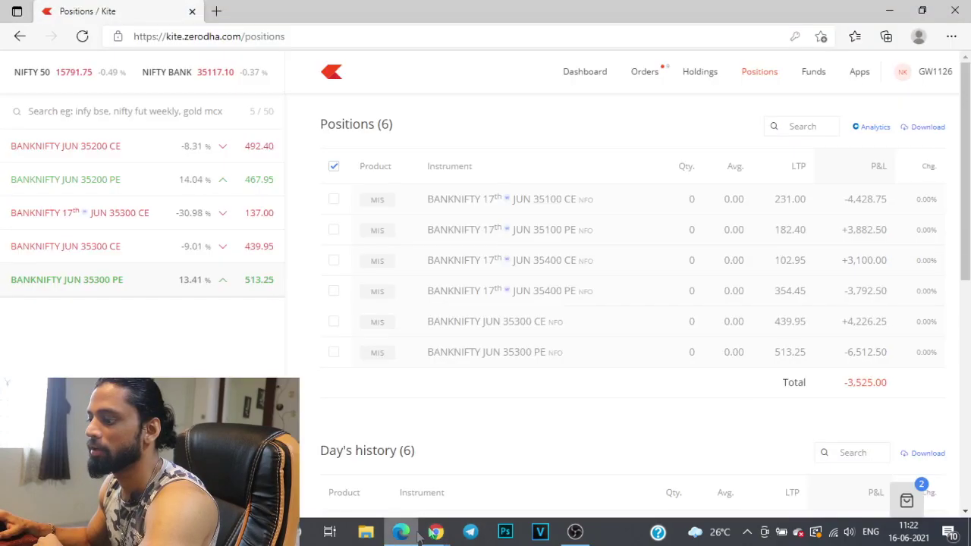
left_click_drag(893, 388, 785, 388)
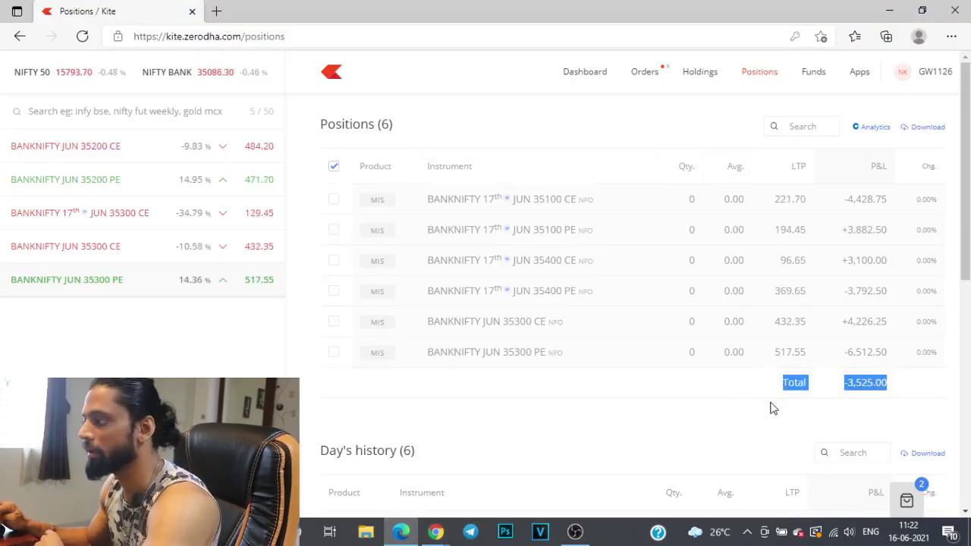
key("alt+Tab")
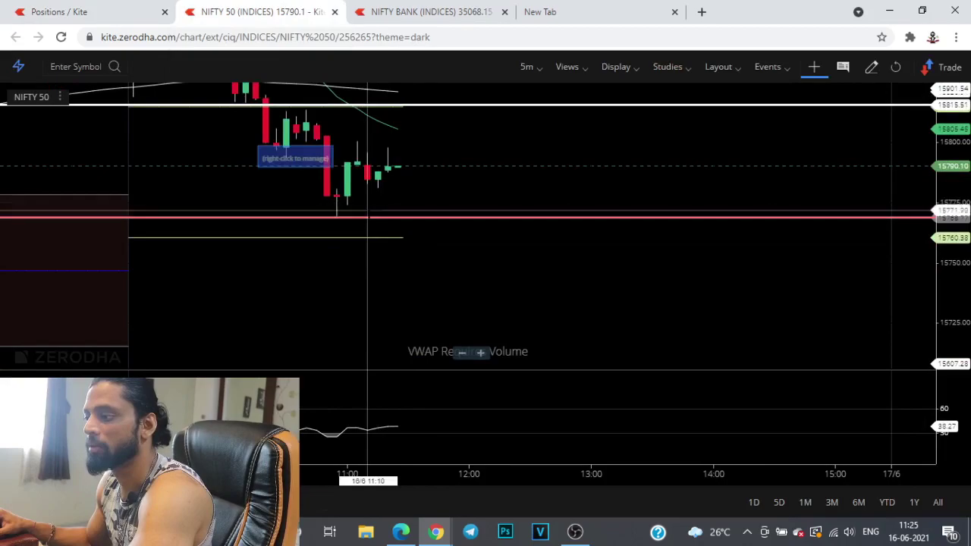
Lower the NIFTY 50 chart's horizontal price level to about 15750, then return to positions
left_click_drag(367, 210, 561, 240)
scroll(430, 210, "down", 3)
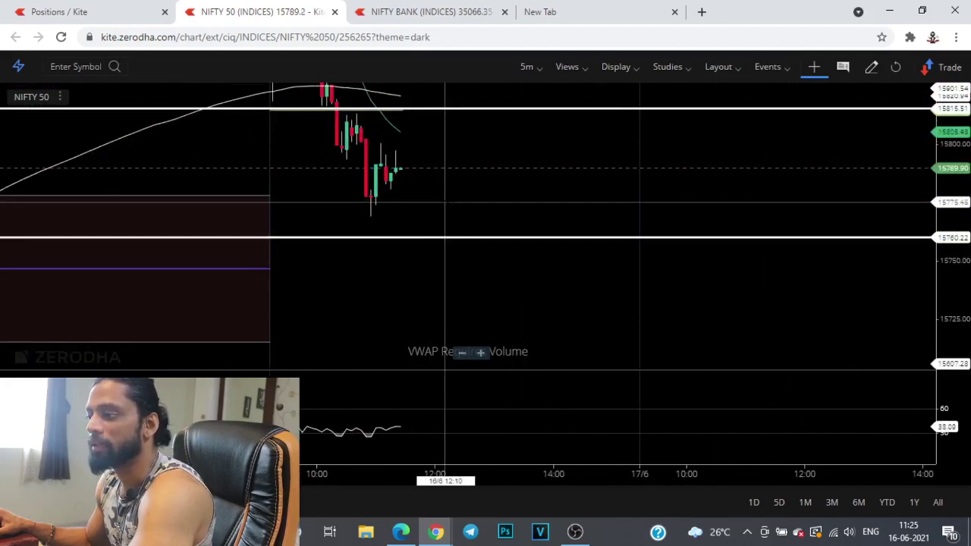
scroll(448, 204, "up", 3)
scroll(425, 220, "up", 1)
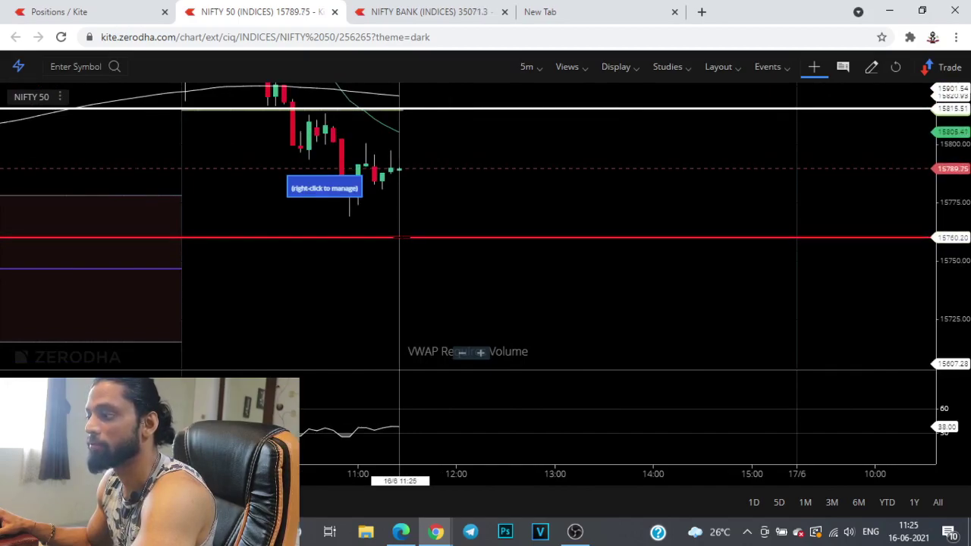
left_click_drag(400, 238, 400, 259)
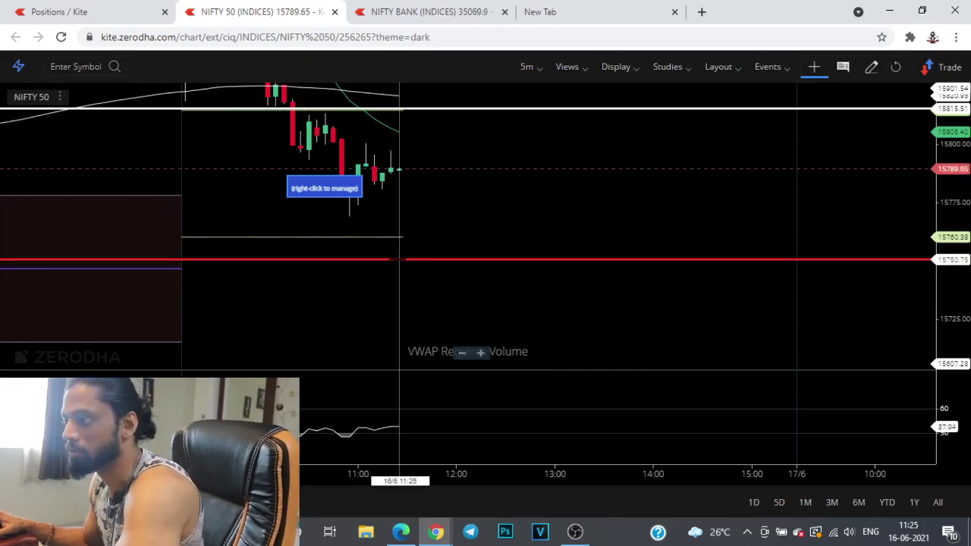
left_click(107, 12)
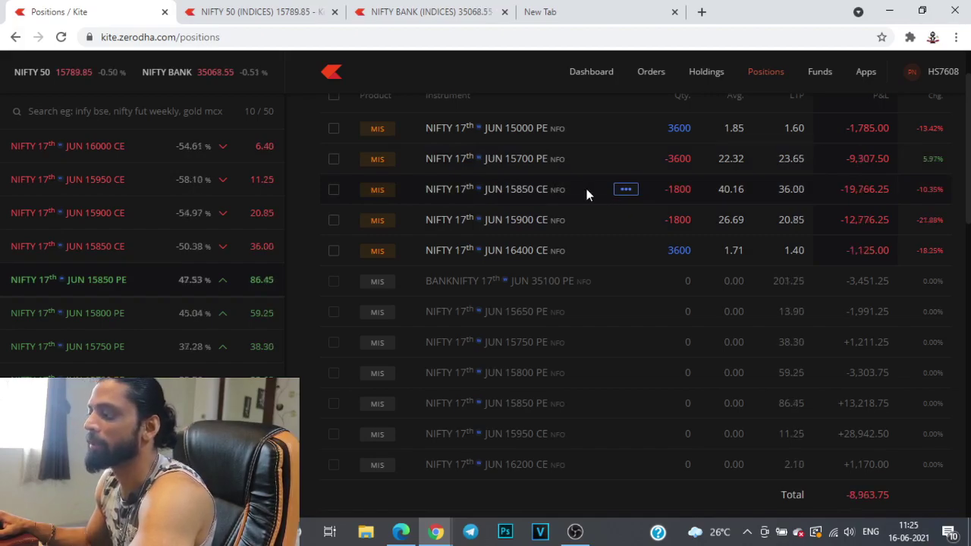
Recheck the NIFTY 50 chart at higher price levels between visits to the open positions
left_click(277, 12)
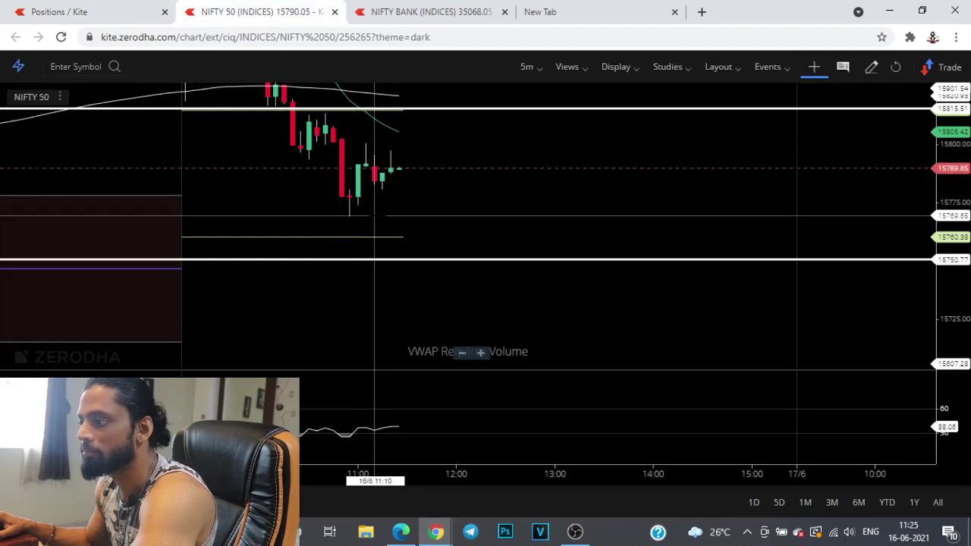
left_click(114, 9)
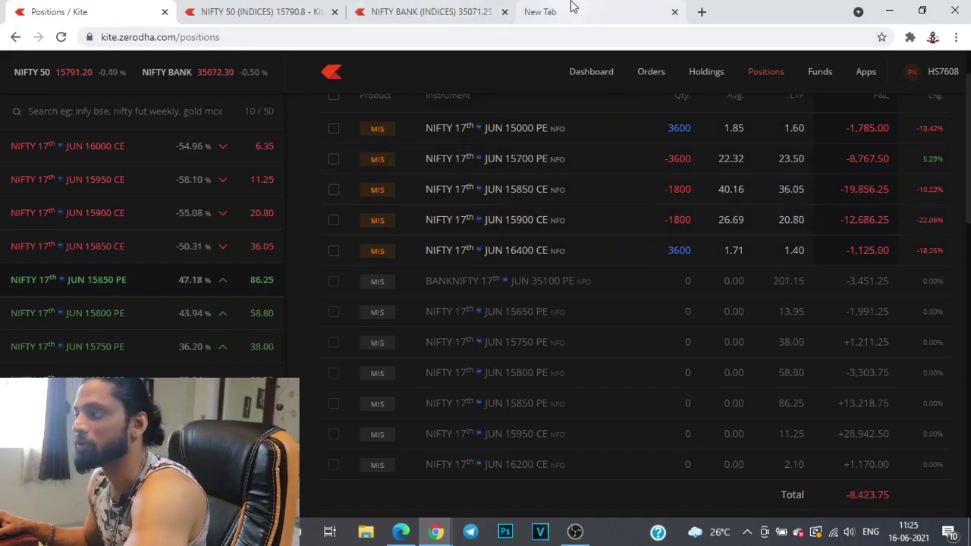
left_click(199, 8)
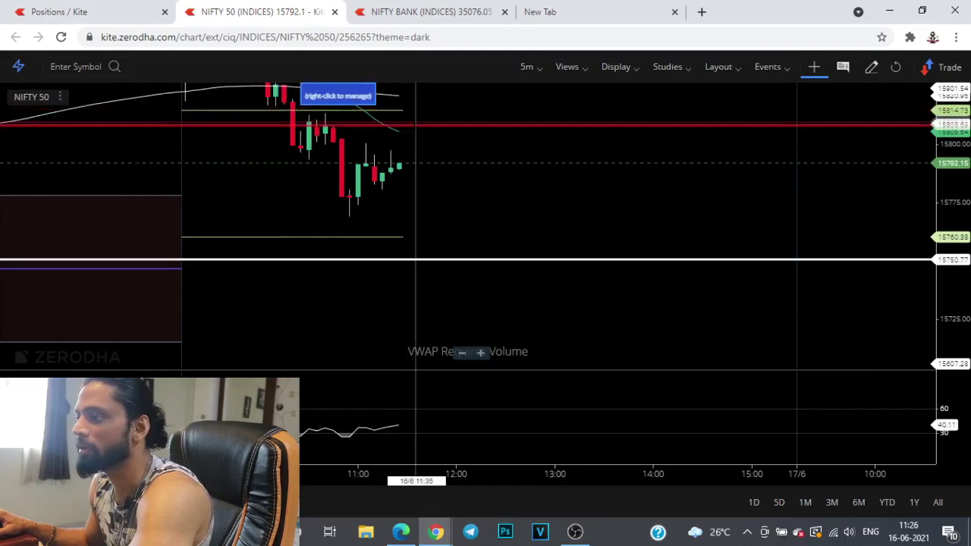
left_click_drag(356, 108, 365, 198)
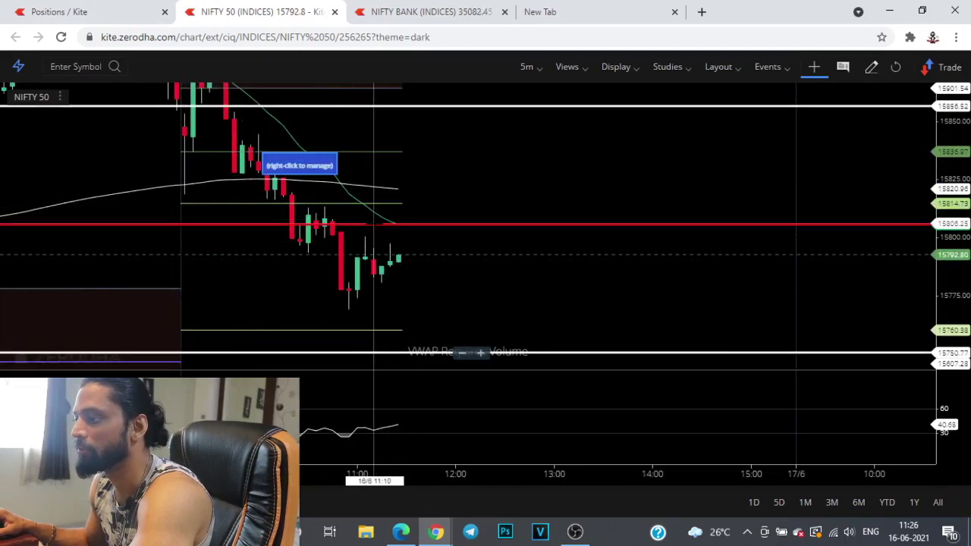
left_click(140, 9)
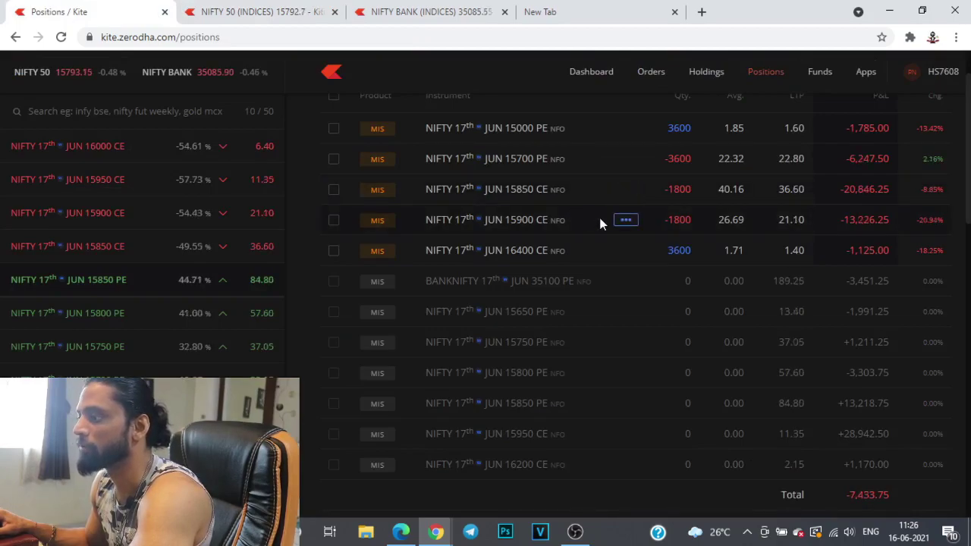
Glance at the NIFTY 50 chart, then return to the positions list
left_click(266, 11)
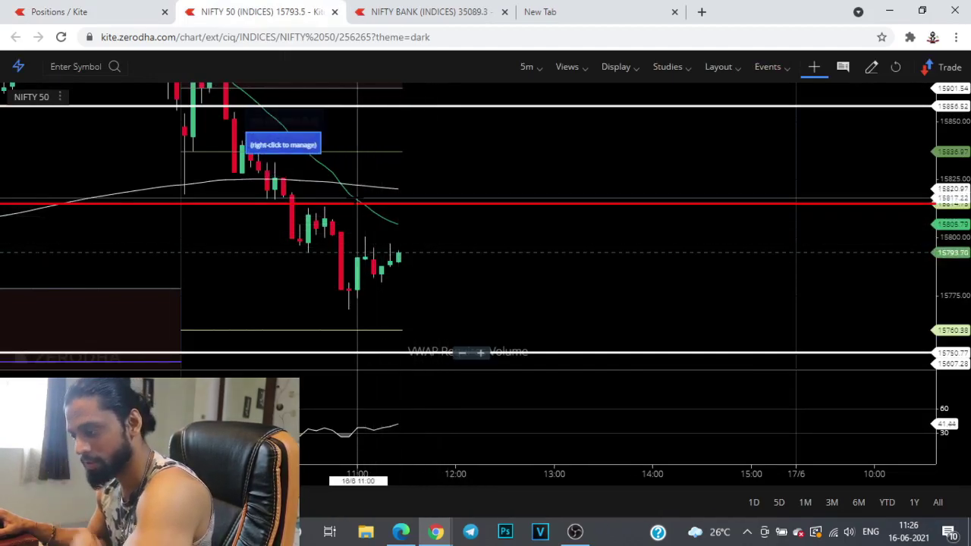
left_click(112, 11)
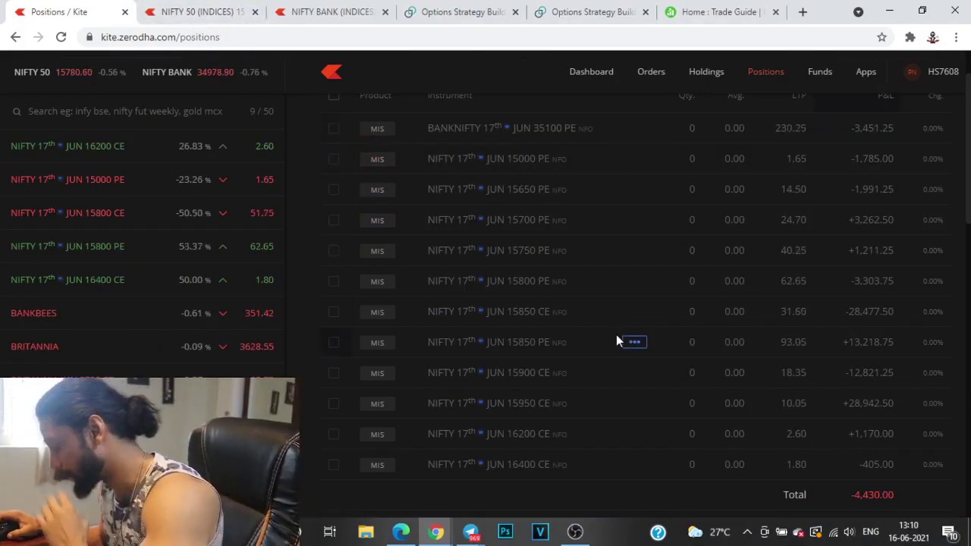
Review the executed orders list from the top, then switch to the NIFTY 50 chart
left_click(640, 71)
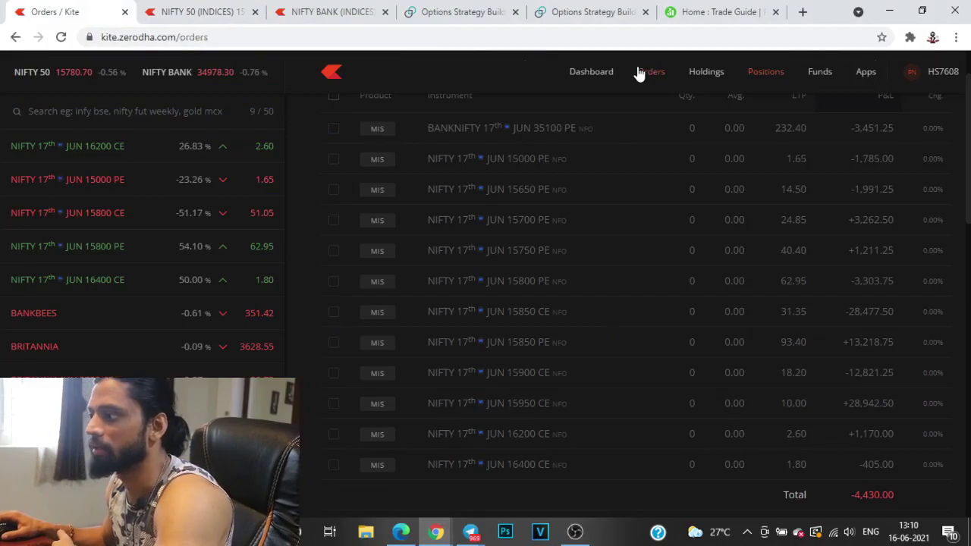
scroll(618, 216, "up", 2)
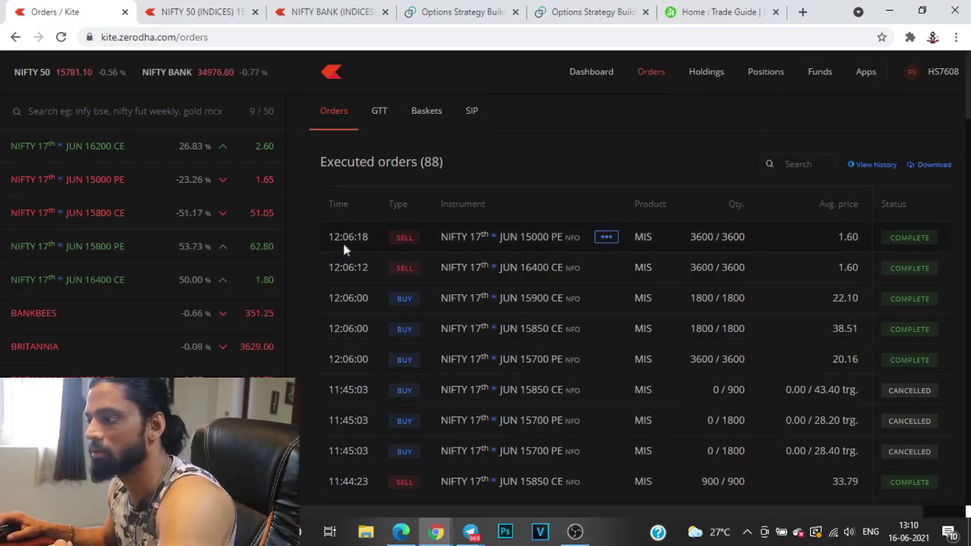
left_click(199, 12)
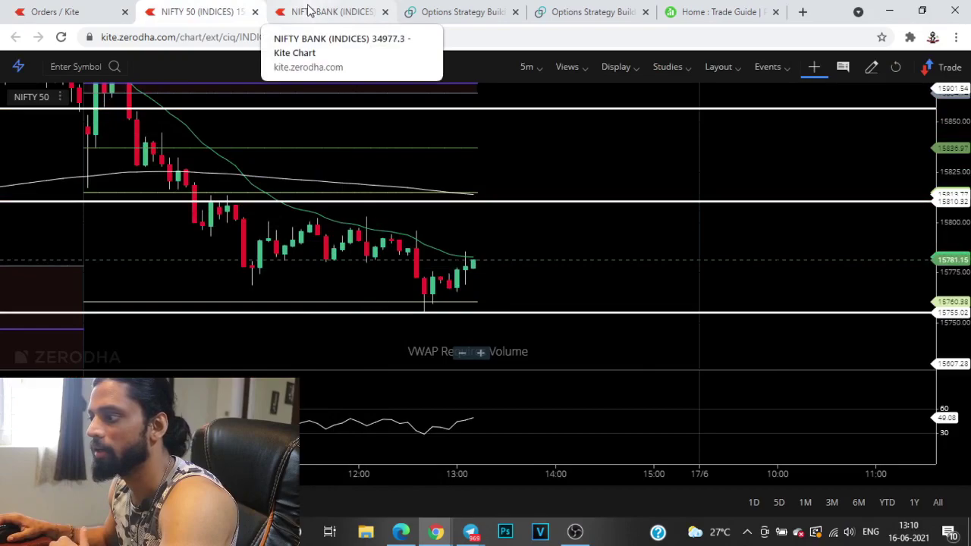
Zoom and pan the NIFTY BANK chart to earlier candles, then return to the 88 executed orders
left_click(308, 10)
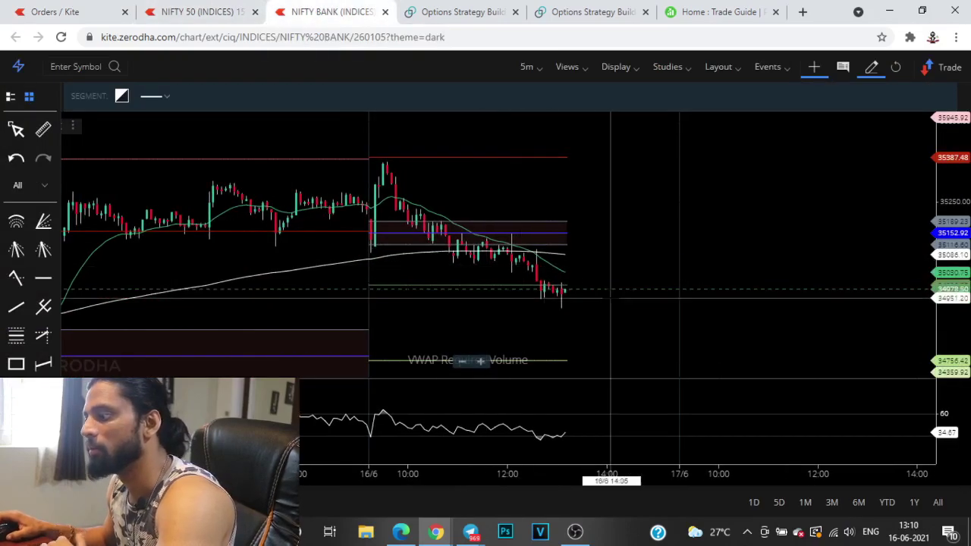
scroll(591, 300, "up", 2)
scroll(591, 300, "up", 3)
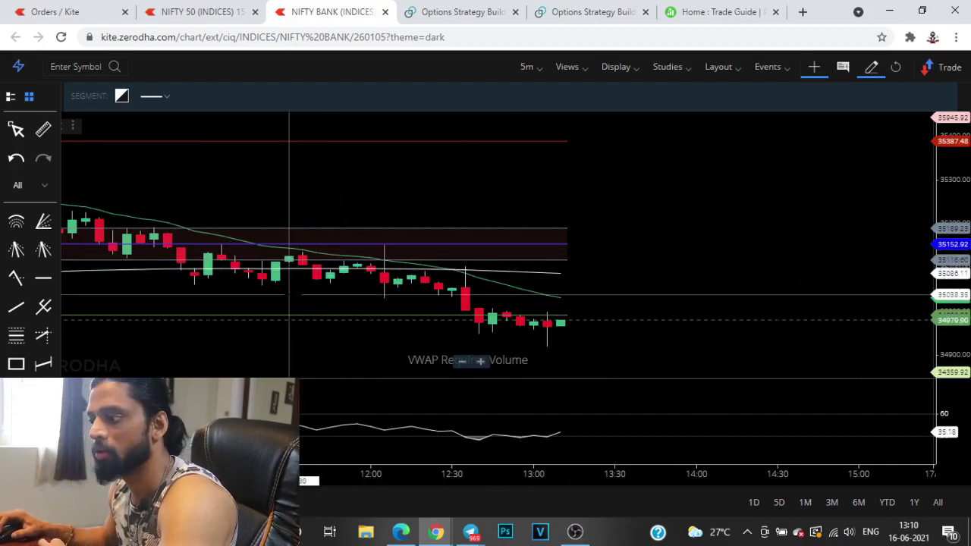
left_click_drag(300, 253, 459, 245)
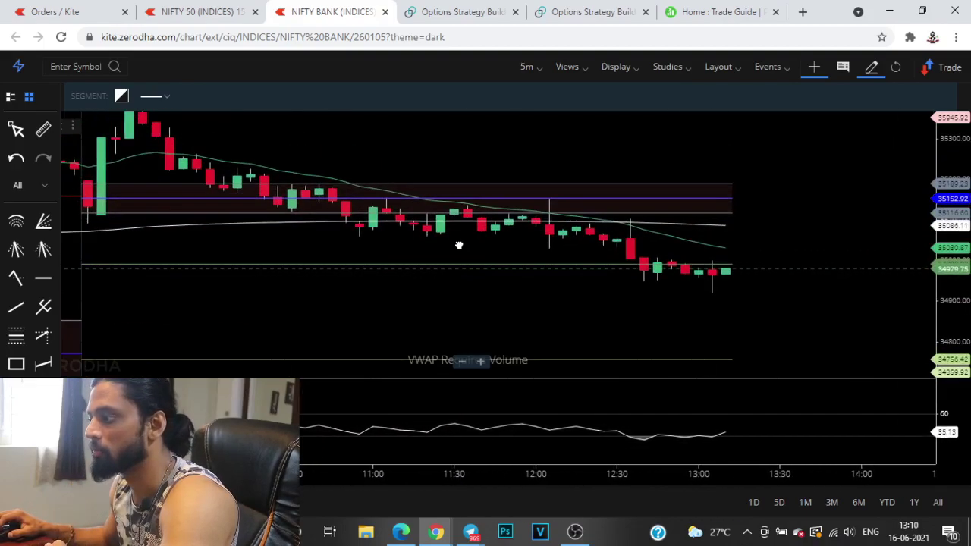
left_click(237, 17)
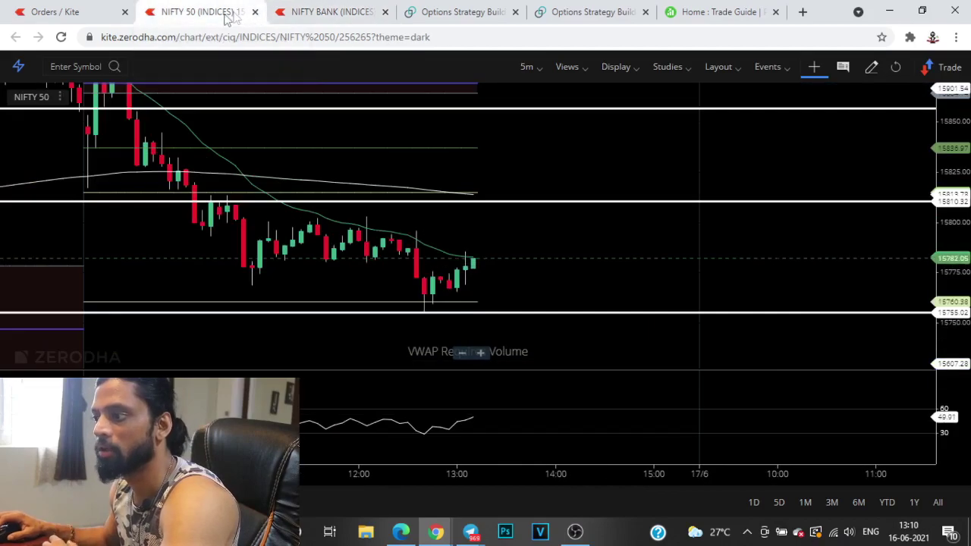
left_click(80, 6)
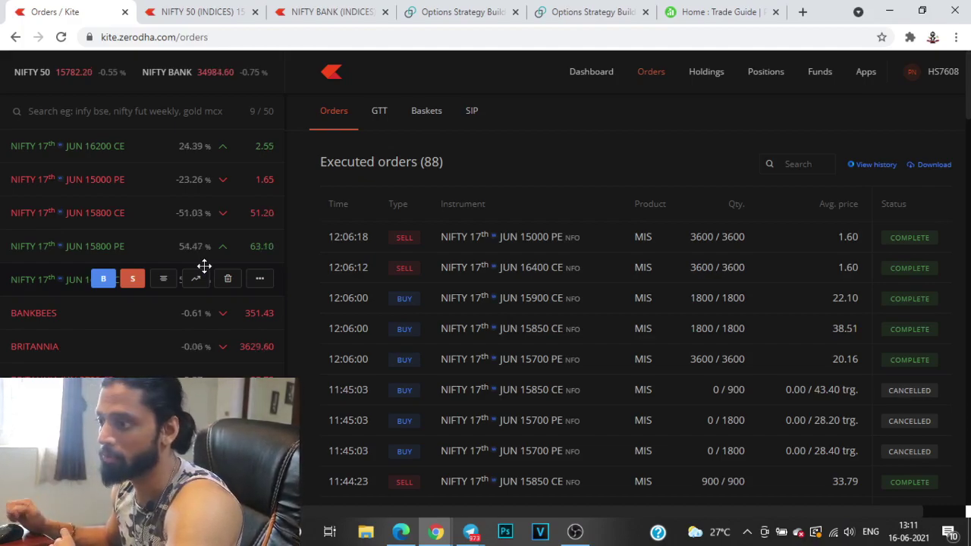
View the NIFTY BANK chart, return to executed orders, and move the 15000 PE watchlist row
left_click(330, 11)
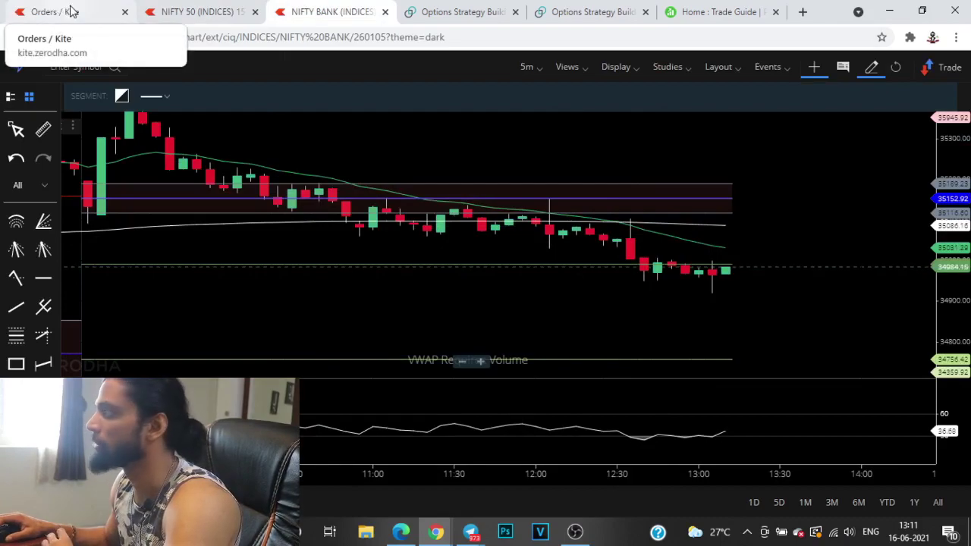
left_click(71, 12)
mouse_move(190, 317)
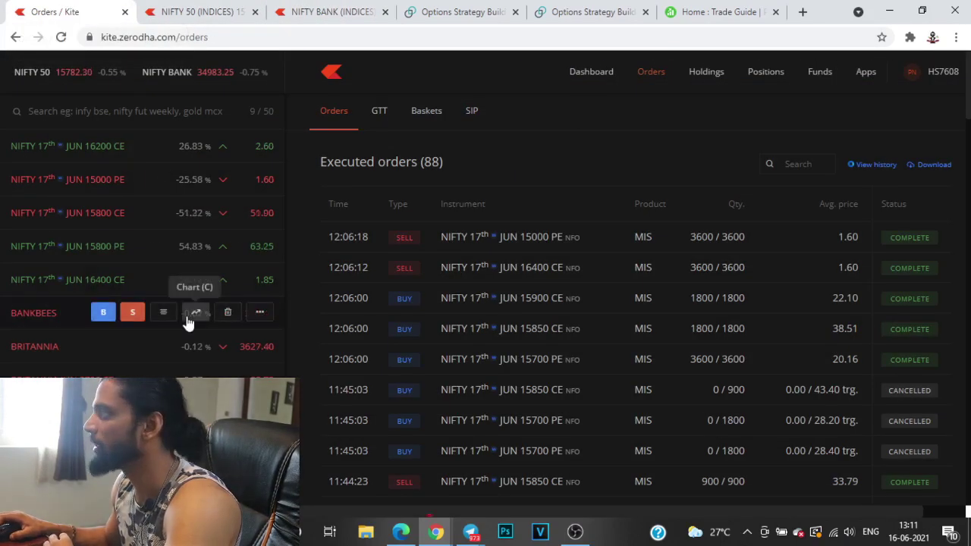
mouse_move(189, 347)
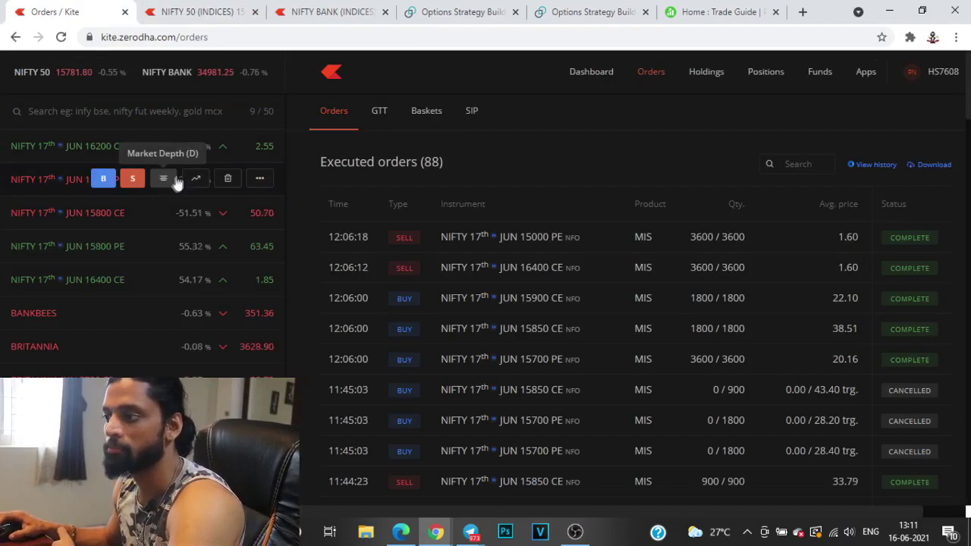
left_click_drag(172, 189, 182, 155)
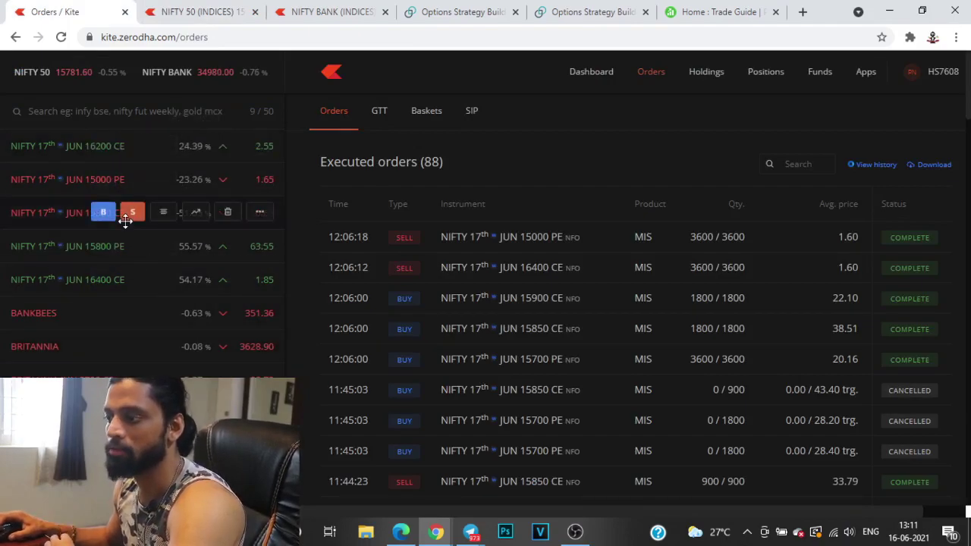
Pan the NIFTY 50 chart to earlier candles, then open Positions and scroll to the Total row
left_click(190, 14)
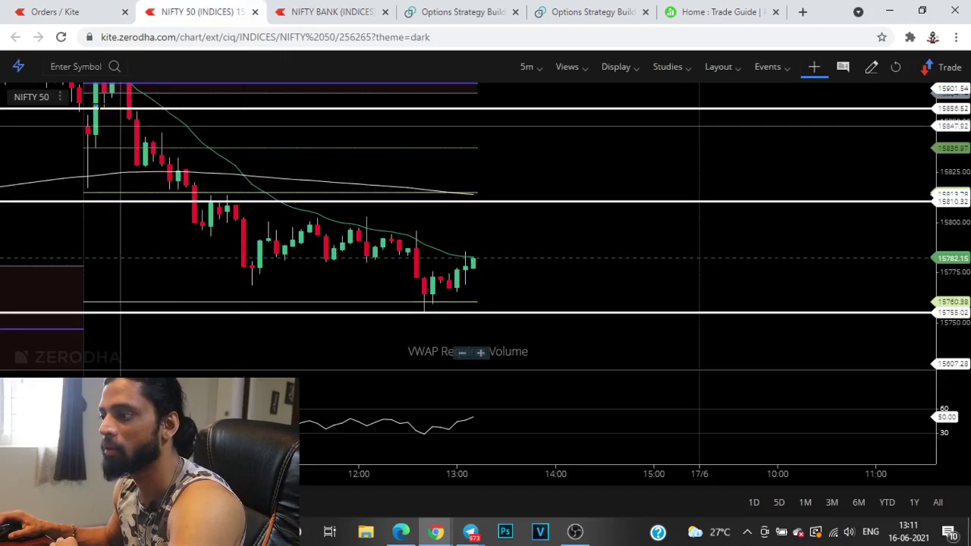
left_click_drag(258, 202, 348, 205)
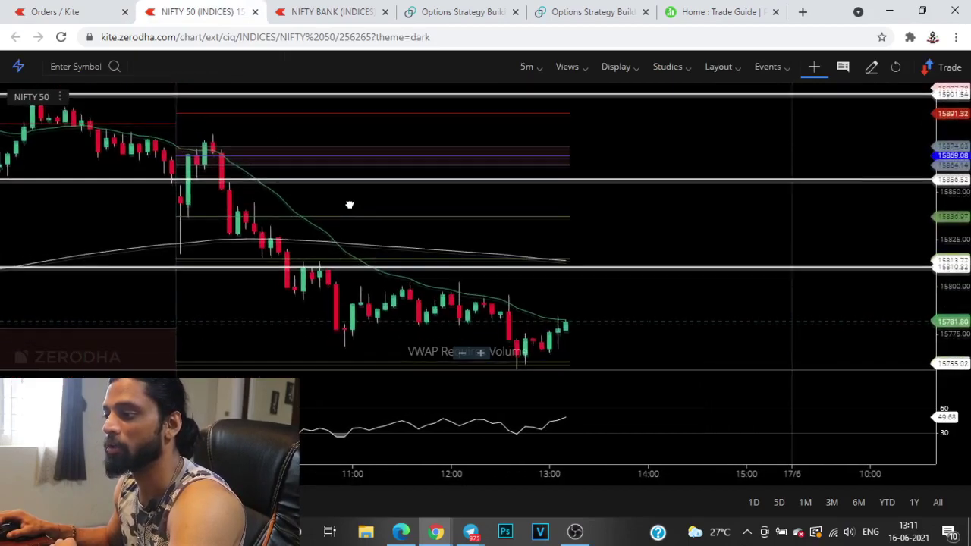
key("ctrl+shift+Tab")
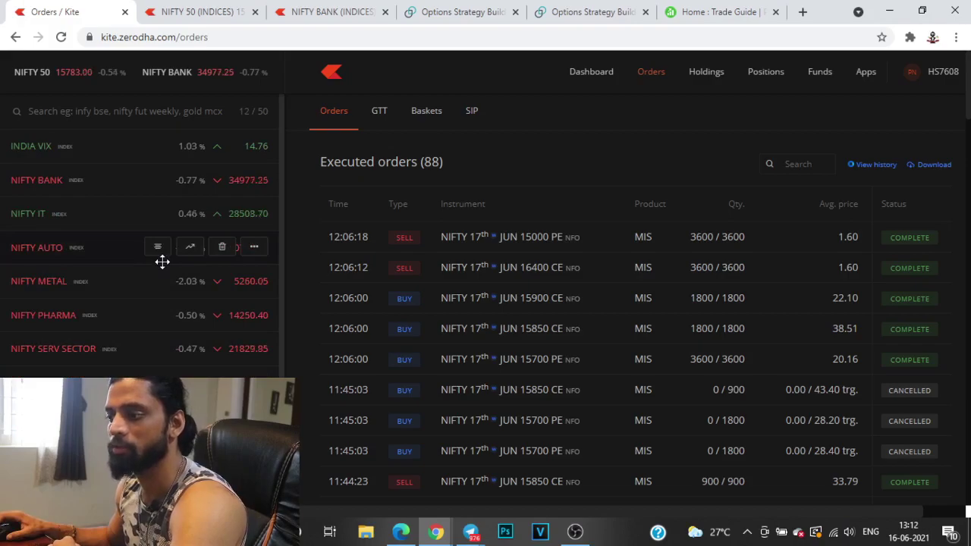
key("p")
scroll(582, 216, "down", 4)
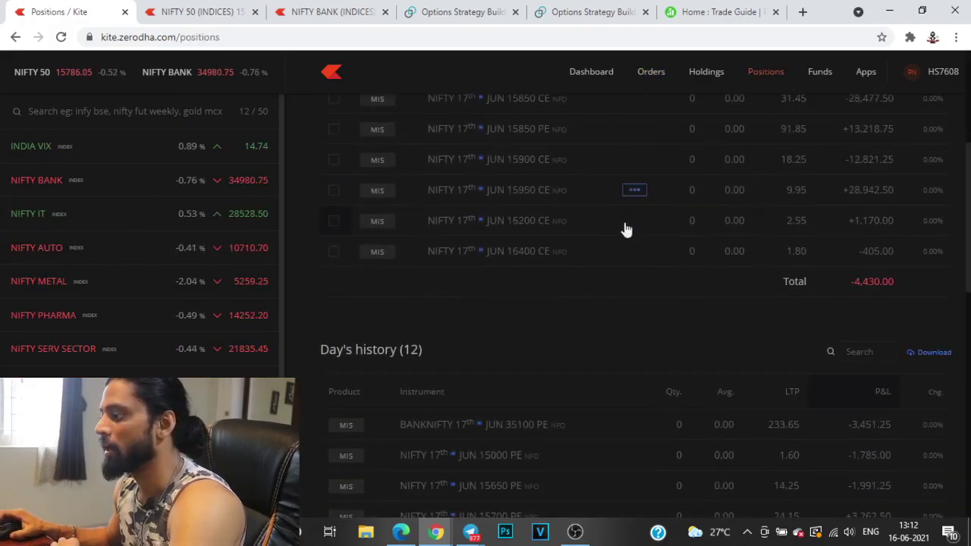
Highlight the -4,430.00 total P&L on the positions page
scroll(634, 241, "up", 2)
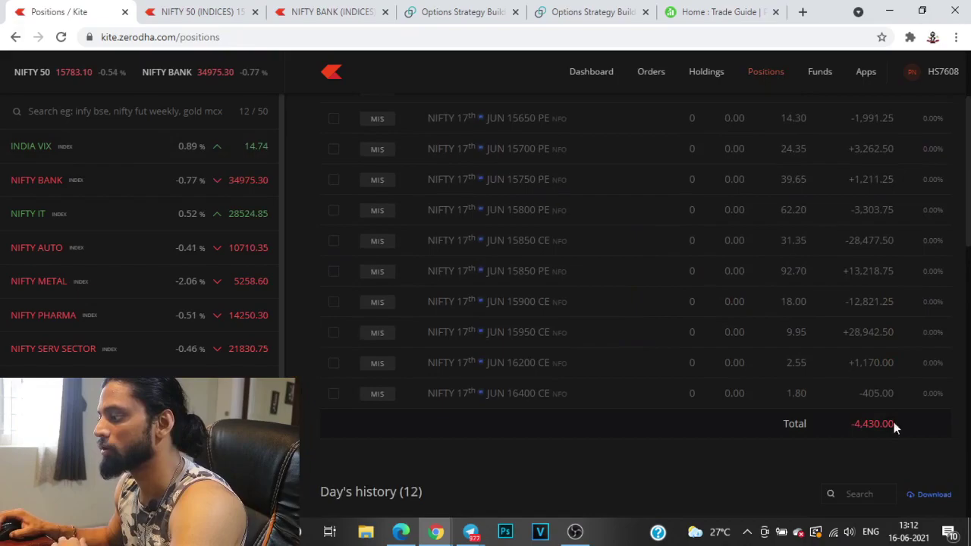
double_click(888, 424)
left_click(701, 448)
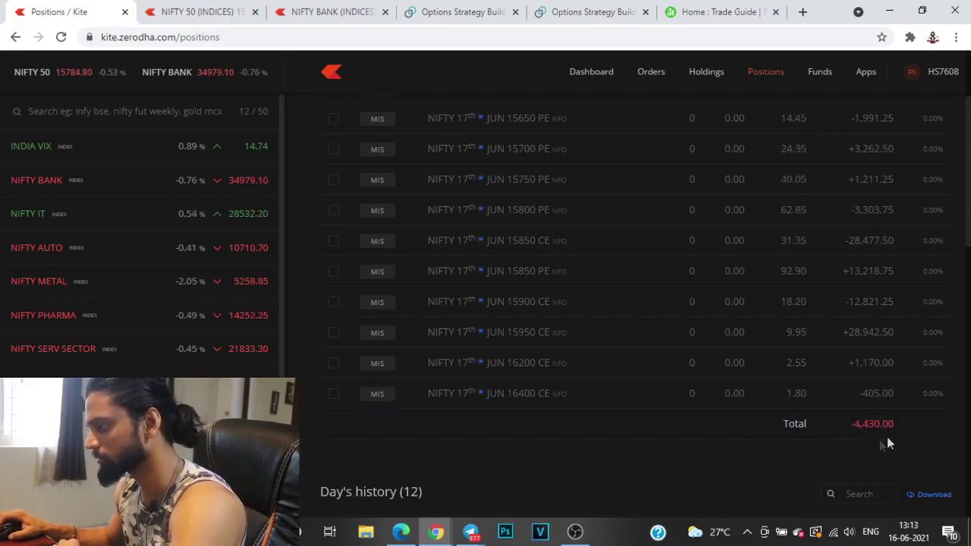
left_click_drag(887, 437, 852, 420)
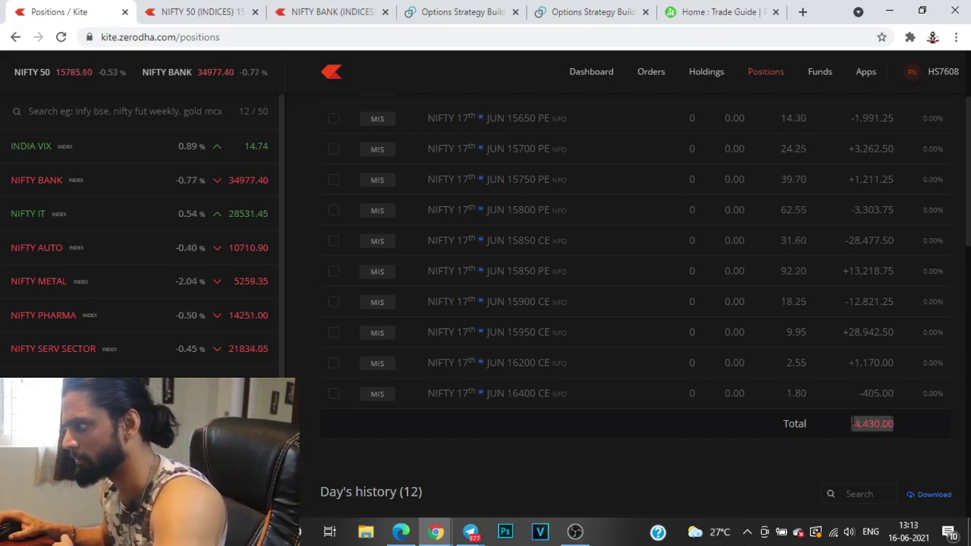
Highlight the BANKNIFTY 35100 PE position row twice to point it out
scroll(806, 395, "up", 1)
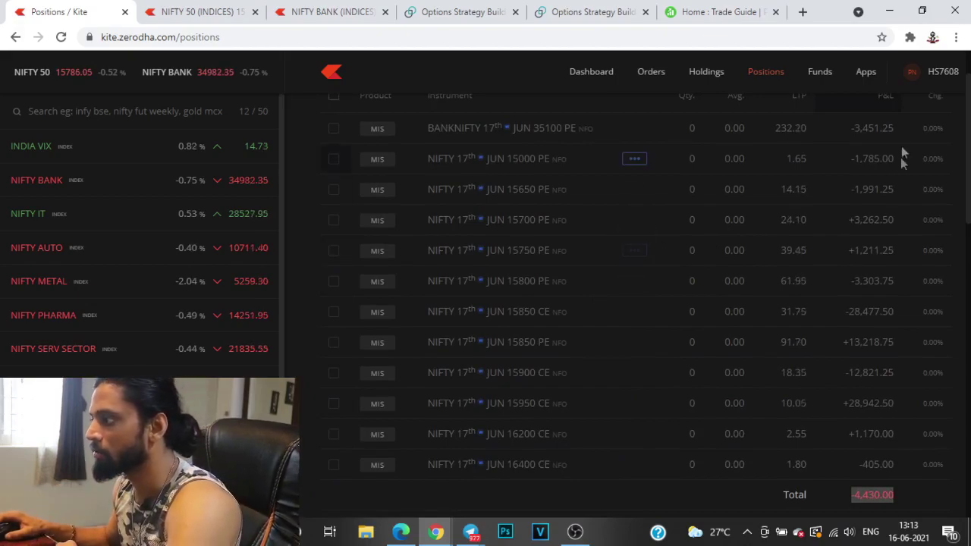
left_click_drag(898, 128, 394, 132)
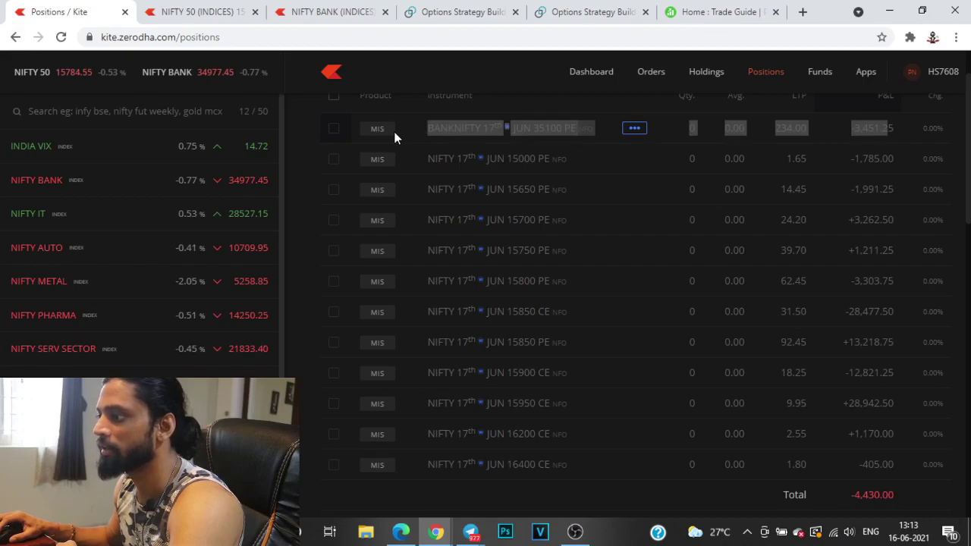
left_click(845, 349)
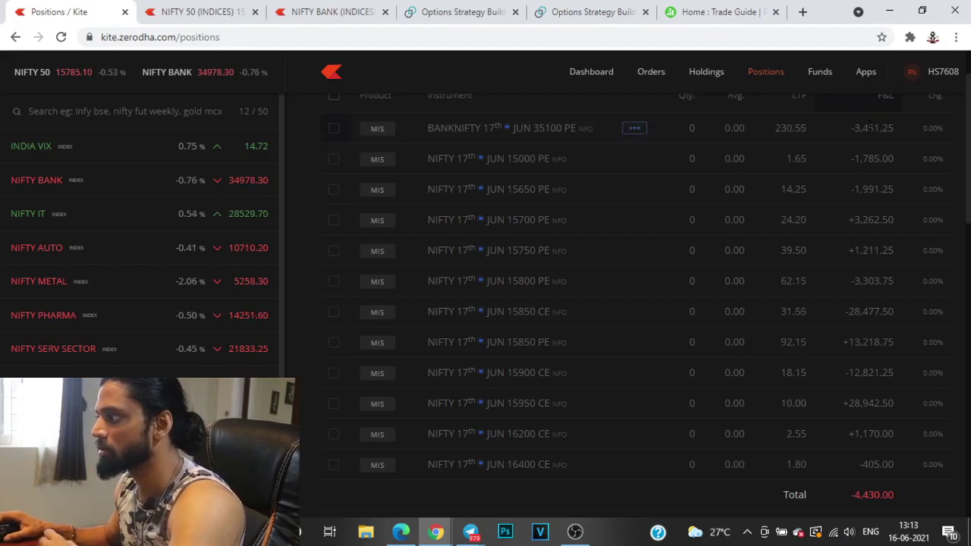
left_click_drag(899, 127, 423, 144)
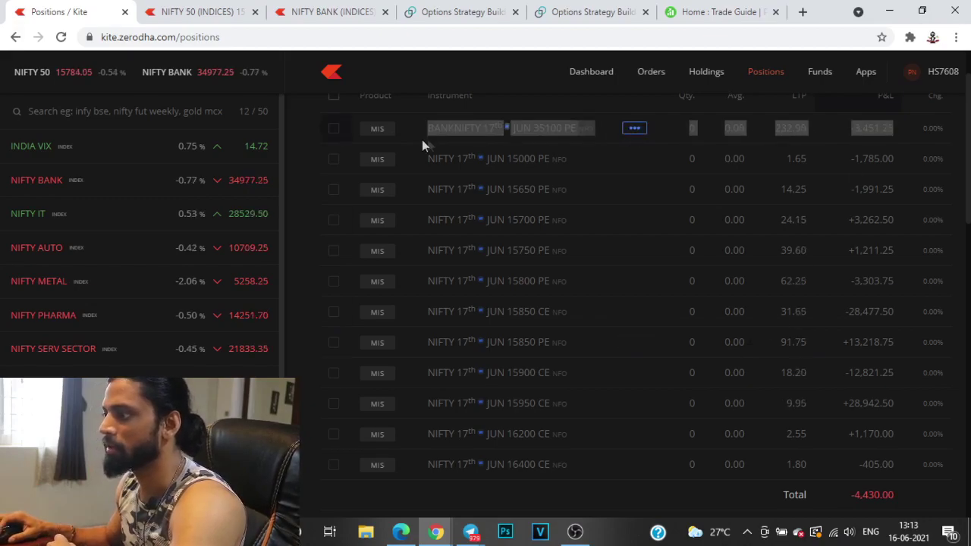
left_click(844, 435)
scroll(865, 395, "down", 2)
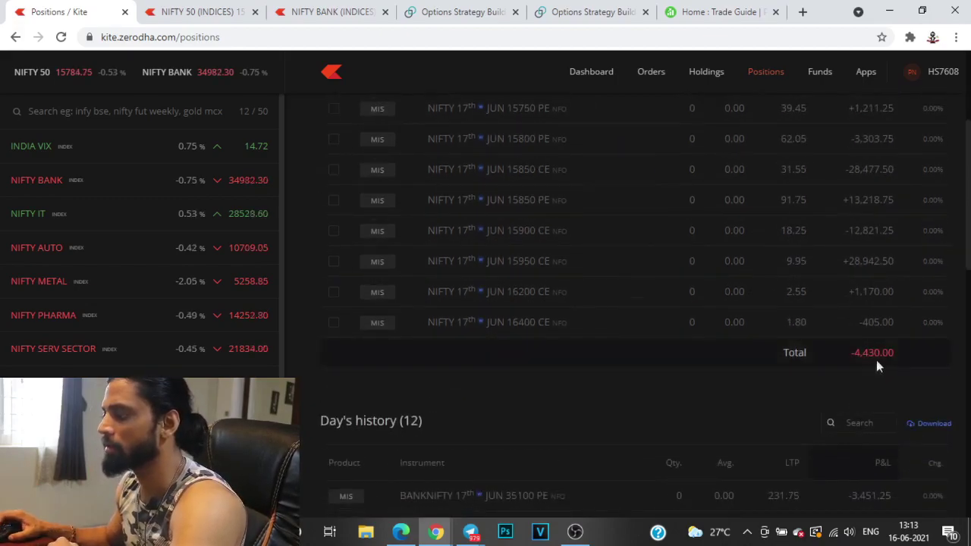
Point out the other account's -3,525.00 total, then bring back the first account's positions window
left_click(400, 531)
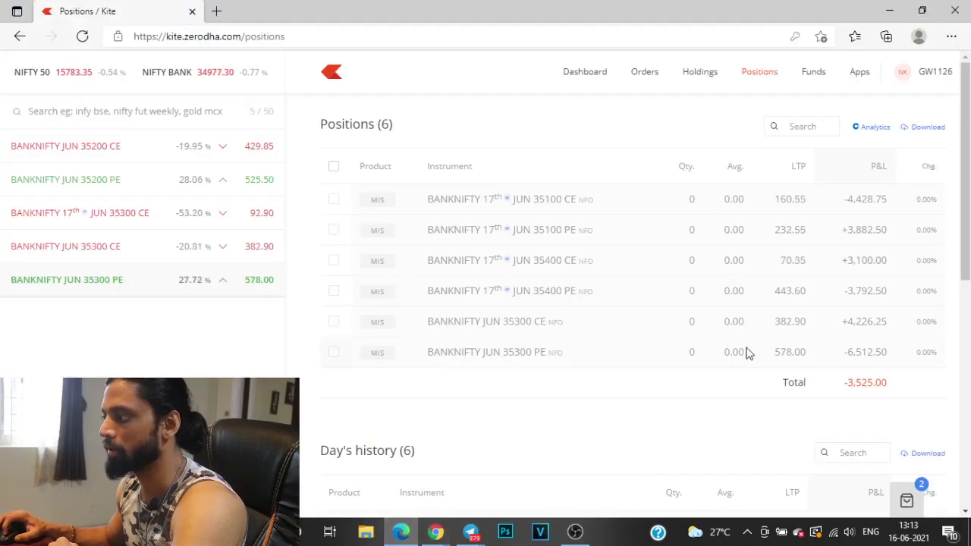
left_click_drag(890, 383, 789, 385)
left_click(873, 407)
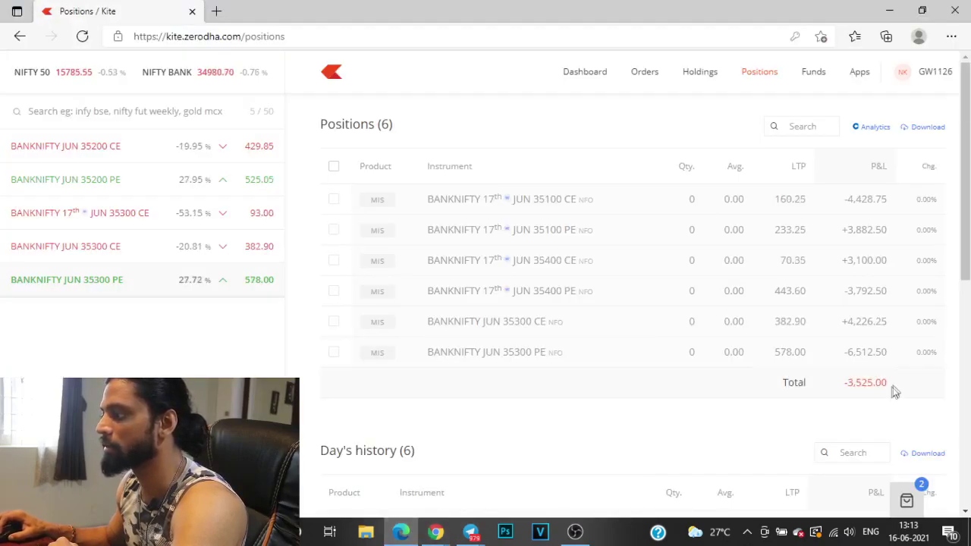
left_click_drag(894, 390, 743, 397)
left_click(718, 409)
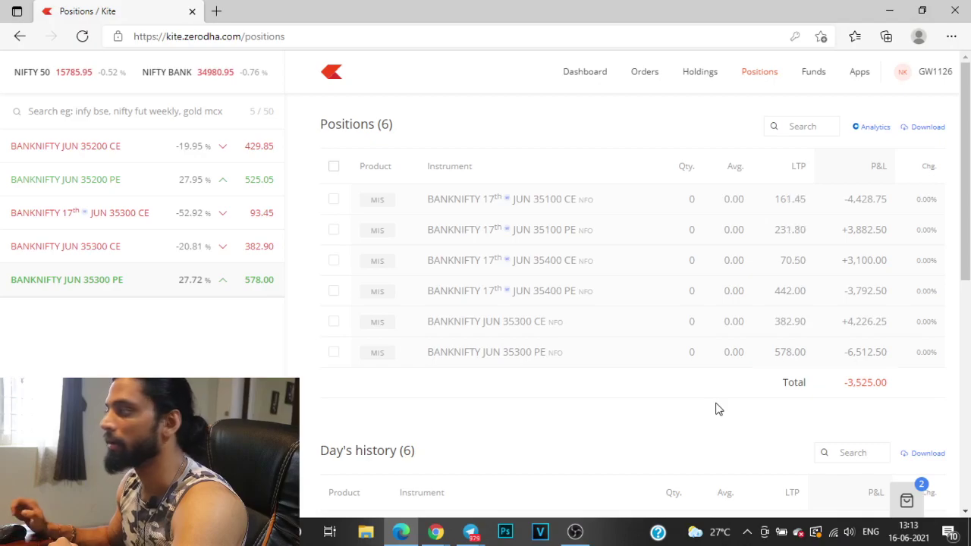
left_click(436, 531)
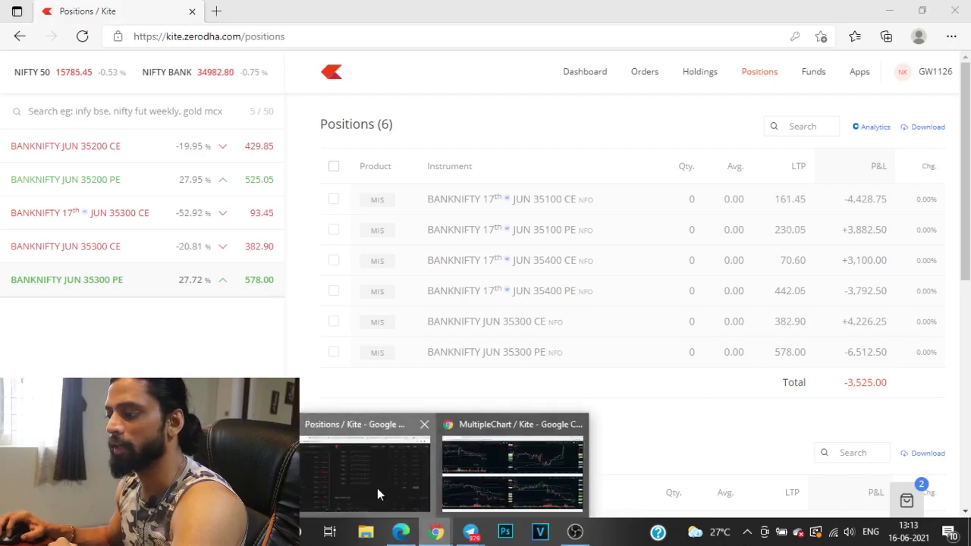
left_click(377, 494)
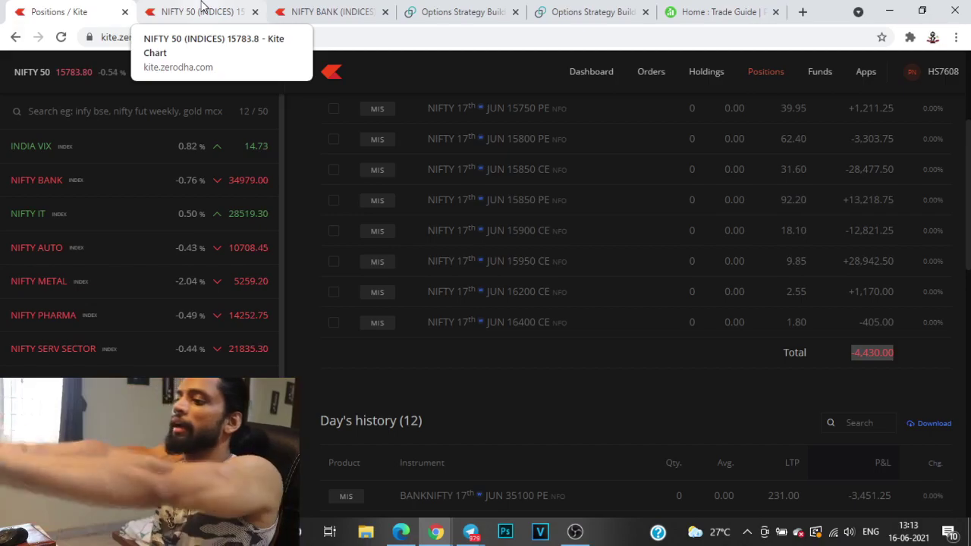
Jump to the top of Kite's Positions list, showing all 12 closed positions
key("Home")
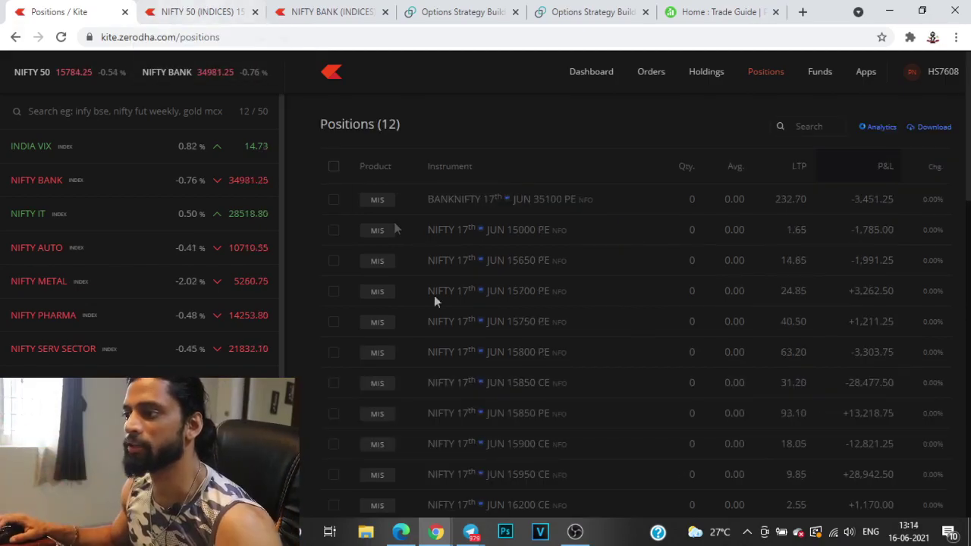